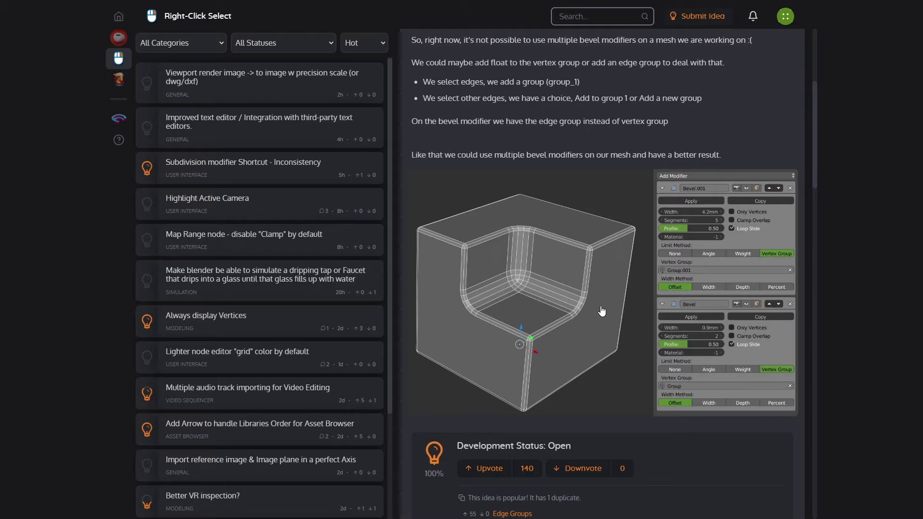
Read through the bevel edge group idea, its voting status and its comments on Right-Click Select
{"action": "scroll", "coordinate": [603, 307], "scroll_direction": "down", "scroll_amount": 9}
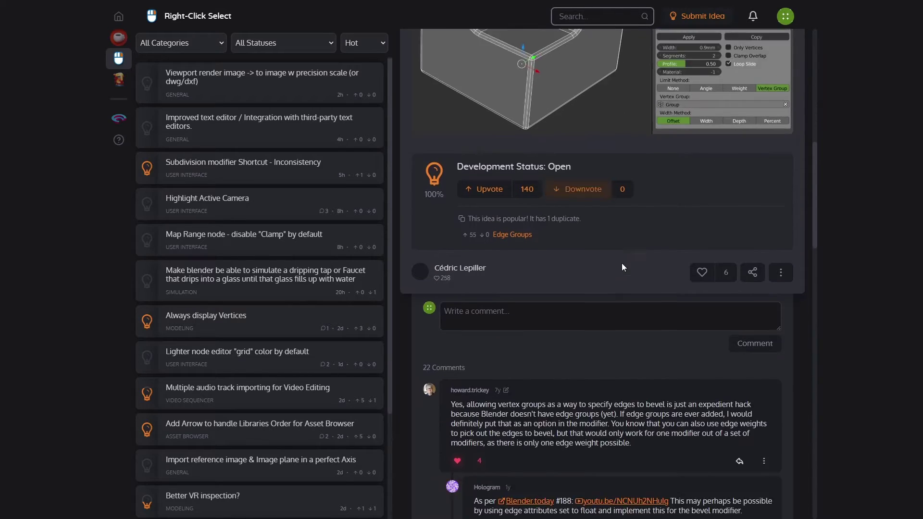
{"action": "scroll", "coordinate": [625, 250], "scroll_direction": "up", "scroll_amount": 3}
{"action": "scroll", "coordinate": [626, 254], "scroll_direction": "down", "scroll_amount": 4}
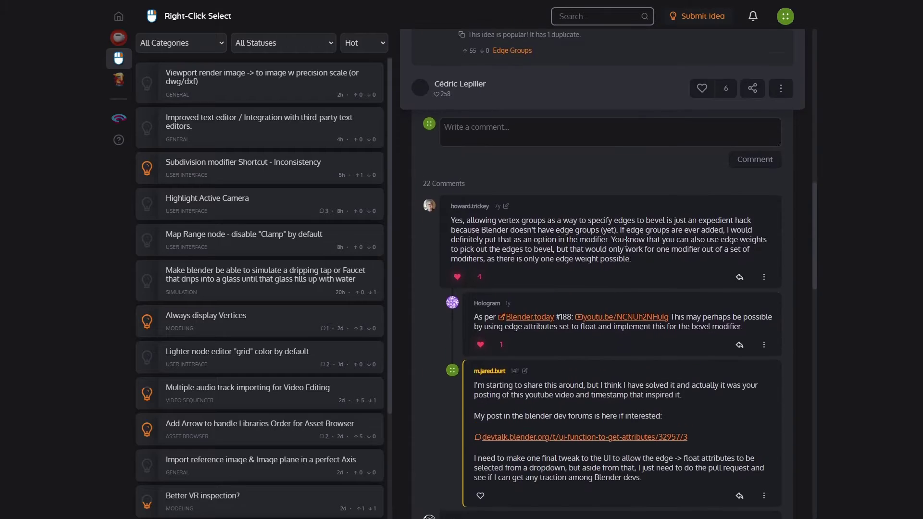
{"action": "scroll", "coordinate": [625, 245], "scroll_direction": "up", "scroll_amount": 2}
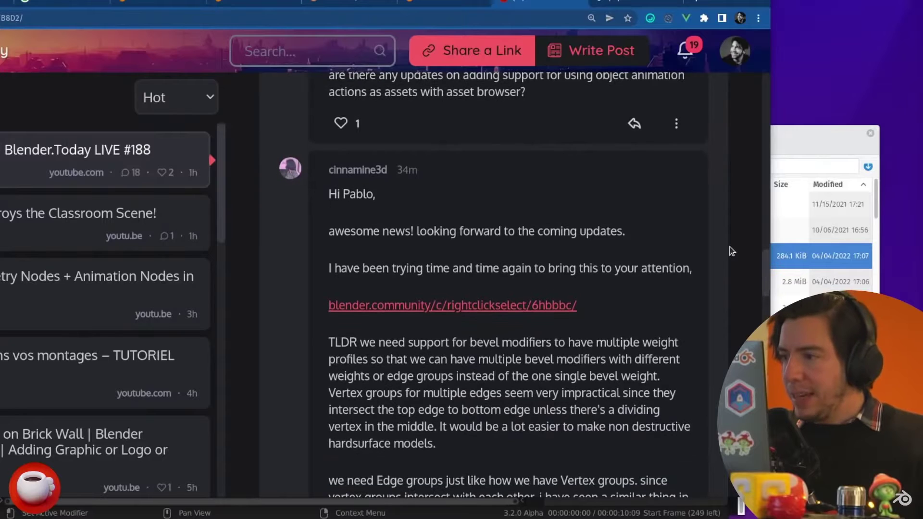
Read the Blender.Today LIVE #188 comment requesting edge groups for bevel modifiers and open its linked rightclickselect idea in the background
{"action": "scroll", "coordinate": [730, 251], "scroll_direction": "down", "scroll_amount": 1}
{"action": "scroll", "coordinate": [729, 249], "scroll_direction": "down", "scroll_amount": 2}
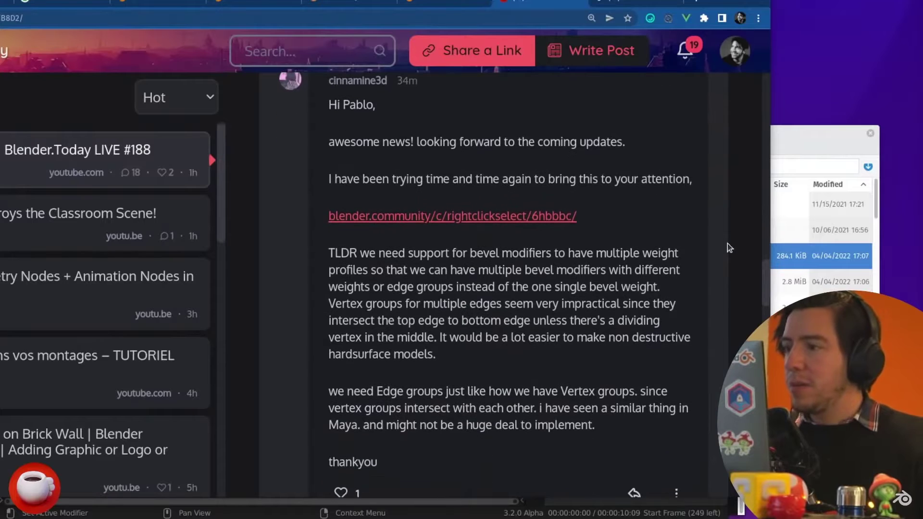
{"action": "scroll", "coordinate": [459, 200], "scroll_direction": "up", "scroll_amount": 1}
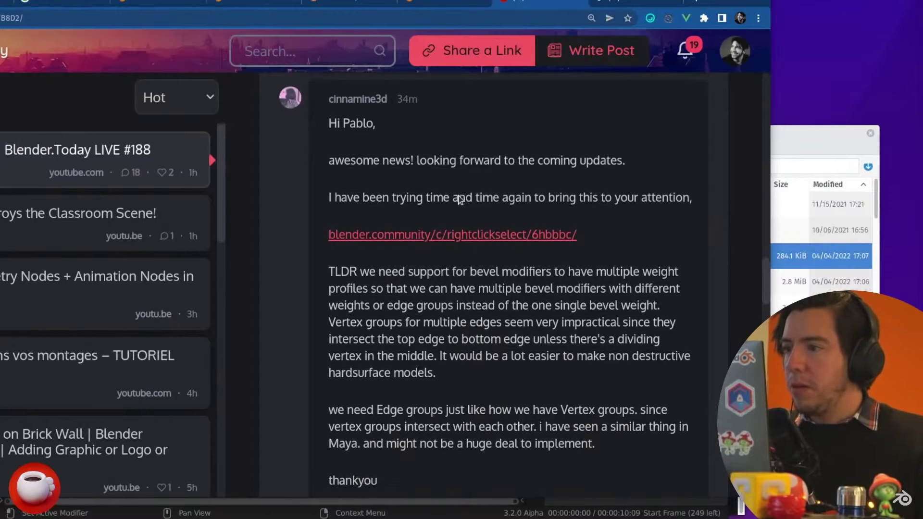
{"action": "scroll", "coordinate": [702, 212], "scroll_direction": "down", "scroll_amount": 1}
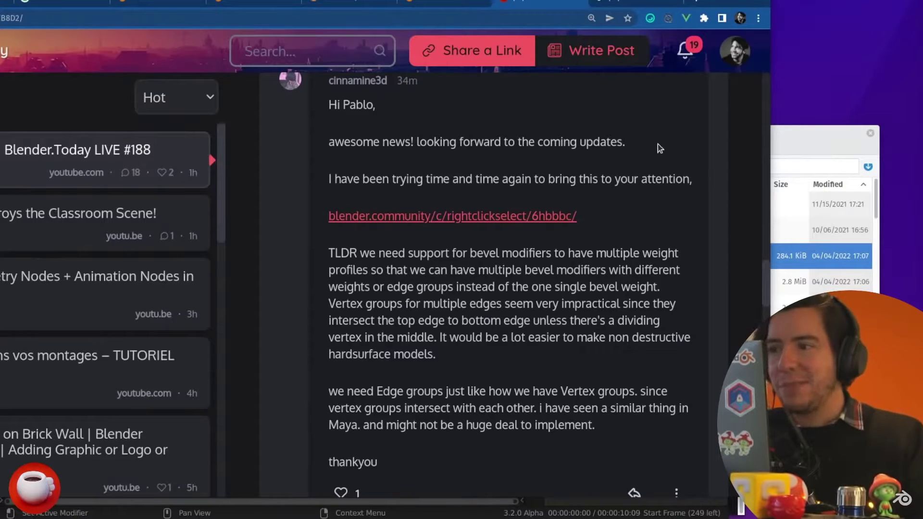
{"action": "middle_click", "coordinate": [525, 216]}
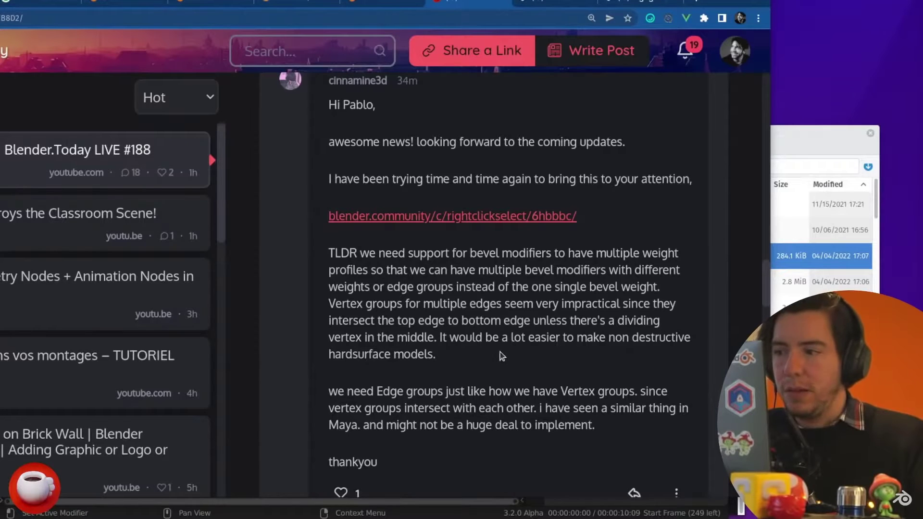
{"action": "scroll", "coordinate": [504, 336], "scroll_direction": "down", "scroll_amount": 1}
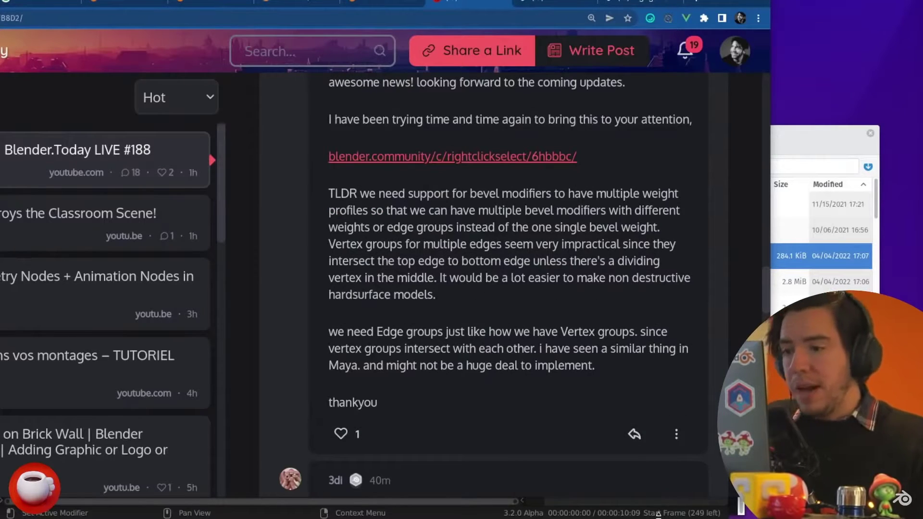
Switch to Blender, show the Cube's mesh data properties, enlarge that area and place the Attributes section directly below Vertex Groups
{"action": "left_click", "coordinate": [658, 513]}
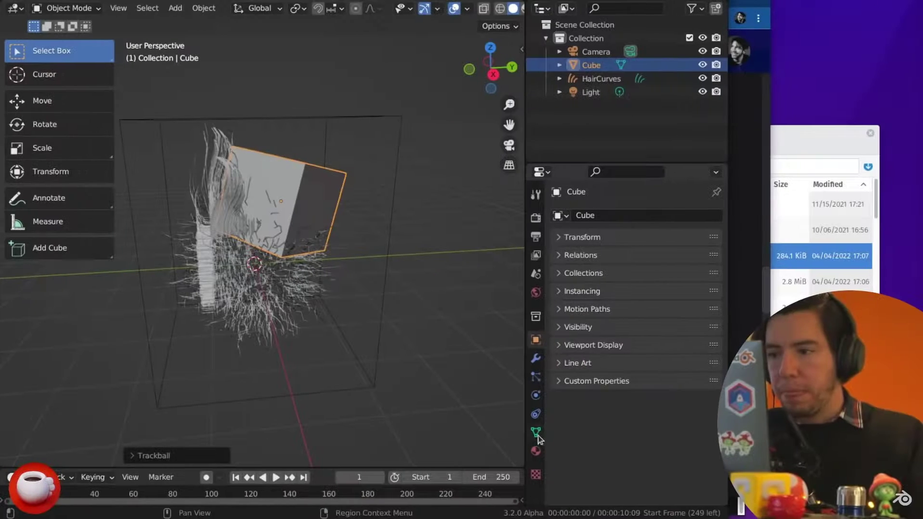
{"action": "left_click", "coordinate": [535, 432]}
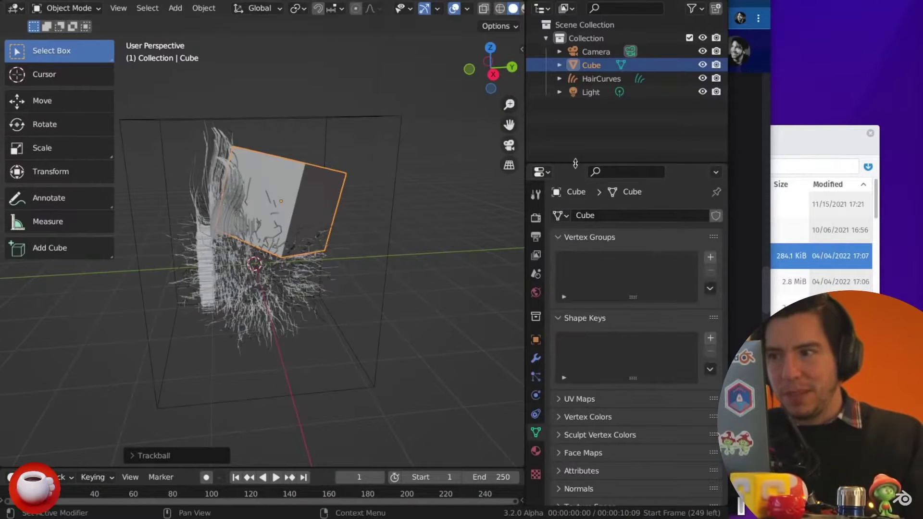
{"action": "left_click_drag", "start_coordinate": [579, 164], "coordinate": [579, 60]}
{"action": "left_click", "coordinate": [660, 369]}
{"action": "left_click_drag", "start_coordinate": [713, 368], "coordinate": [712, 218]}
Start adding a geometry attribute to the Cube, choose its domain and open the data type choices
{"action": "left_click", "coordinate": [710, 236]}
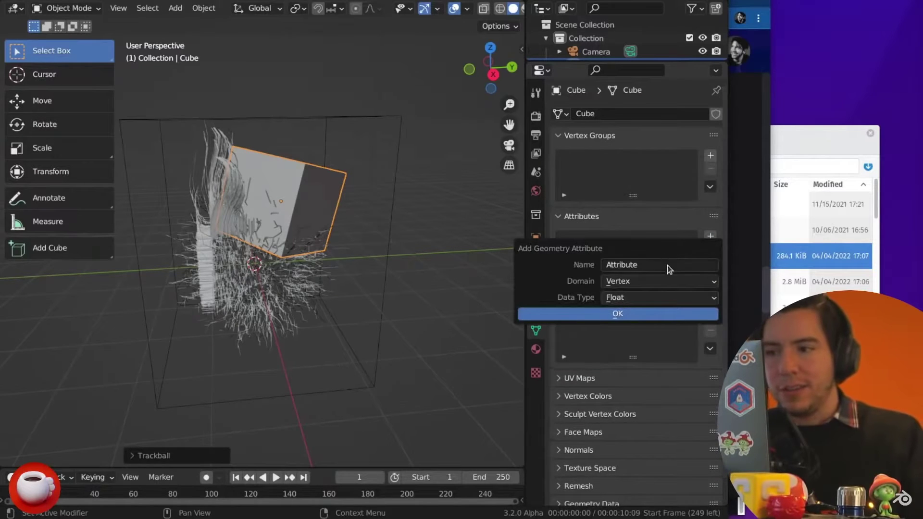
{"action": "left_click_drag", "start_coordinate": [667, 251], "coordinate": [541, 231]}
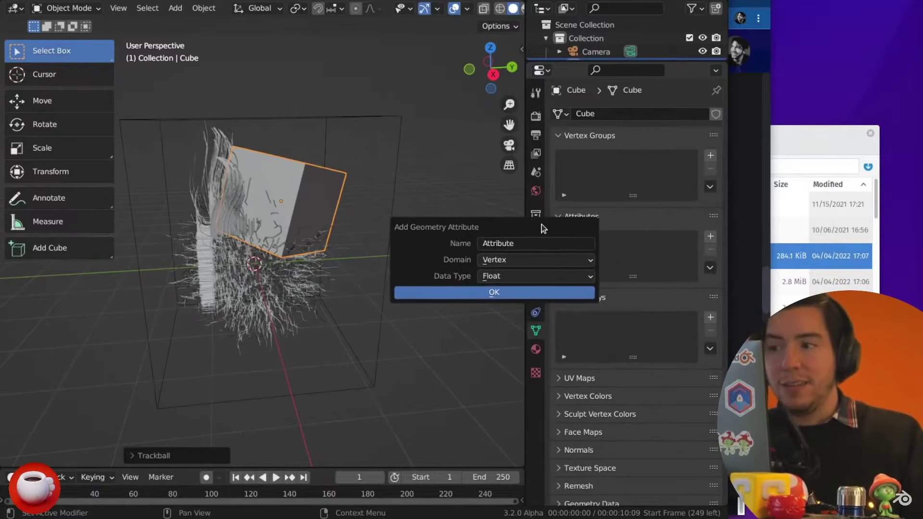
{"action": "left_click", "coordinate": [549, 259]}
{"action": "left_click", "coordinate": [533, 289]}
{"action": "left_click", "coordinate": [534, 277]}
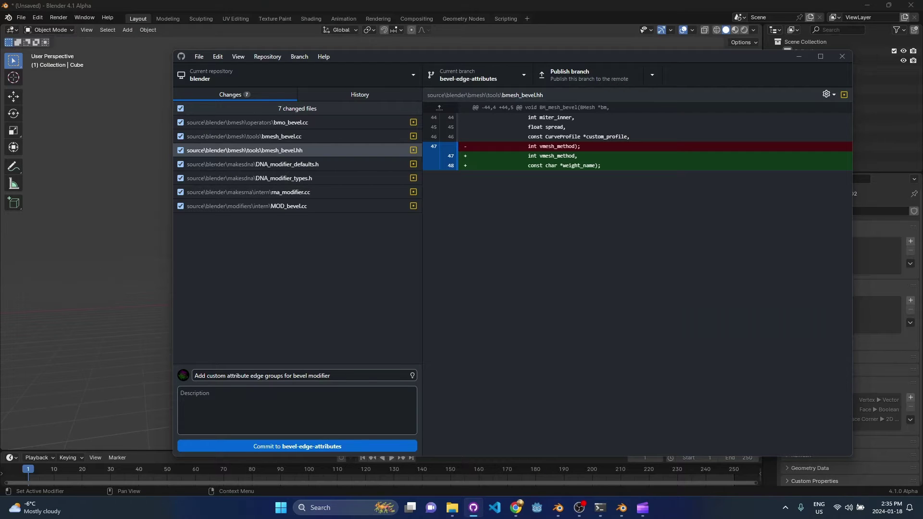
Review the code changes in bmo_bevel.cc, bmesh_bevel.cc and bmesh_bevel.hh on the bevel-edge-attributes branch
{"action": "left_click", "coordinate": [348, 121]}
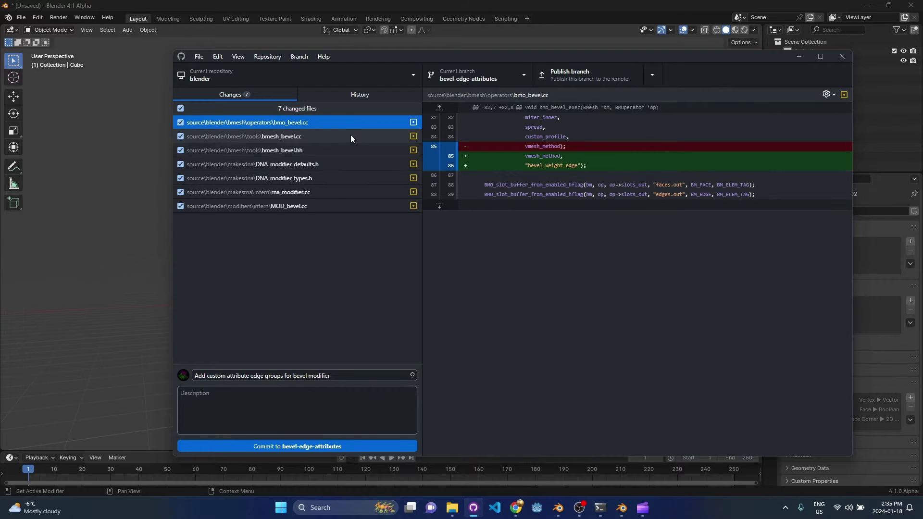
{"action": "left_click", "coordinate": [351, 136]}
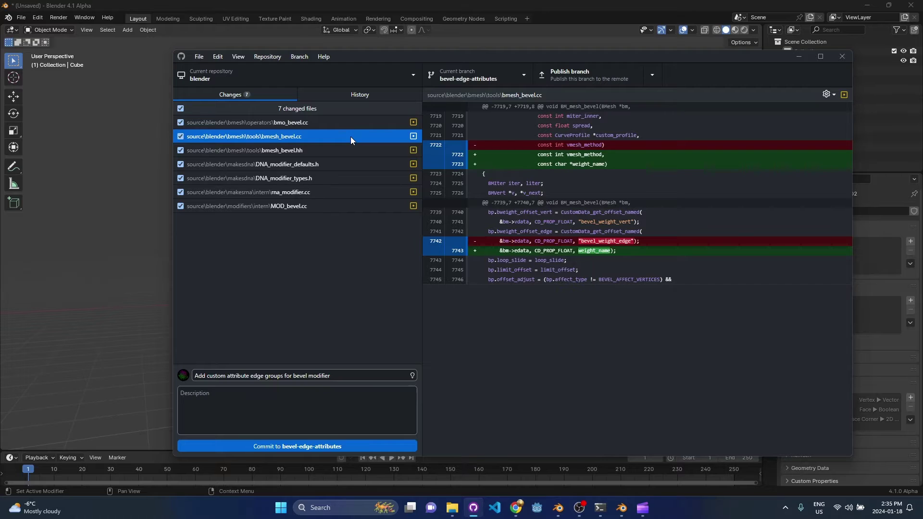
{"action": "left_click", "coordinate": [352, 150]}
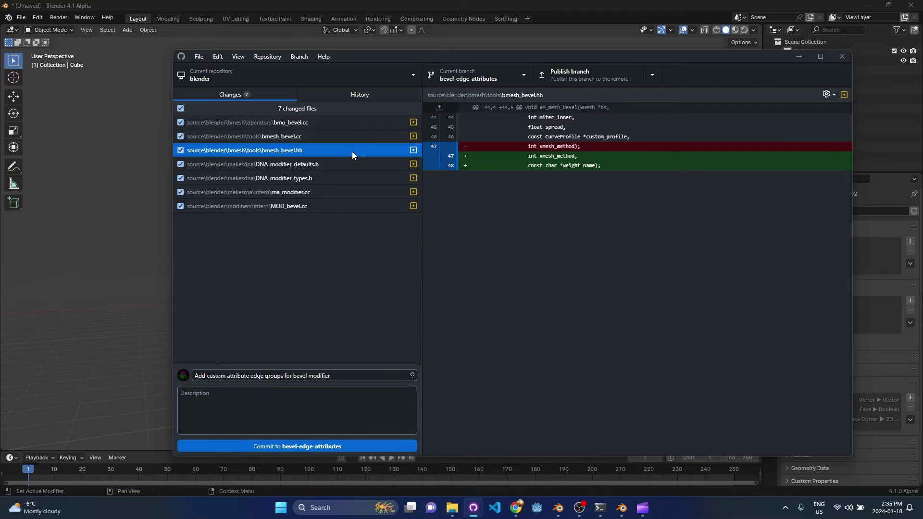
Switch to Blender 4.1 and give the short vertical edge at the Cube's inner corner an edge bevel weight
{"action": "left_click", "coordinate": [113, 200]}
{"action": "left_click", "coordinate": [446, 235]}
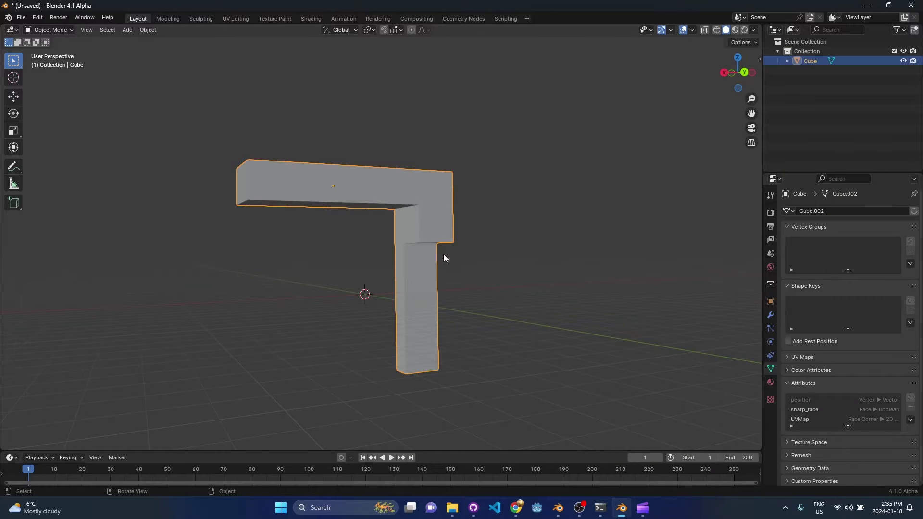
{"action": "scroll", "coordinate": [445, 234], "scroll_direction": "up", "scroll_amount": 3}
{"action": "key", "text": "Tab"}
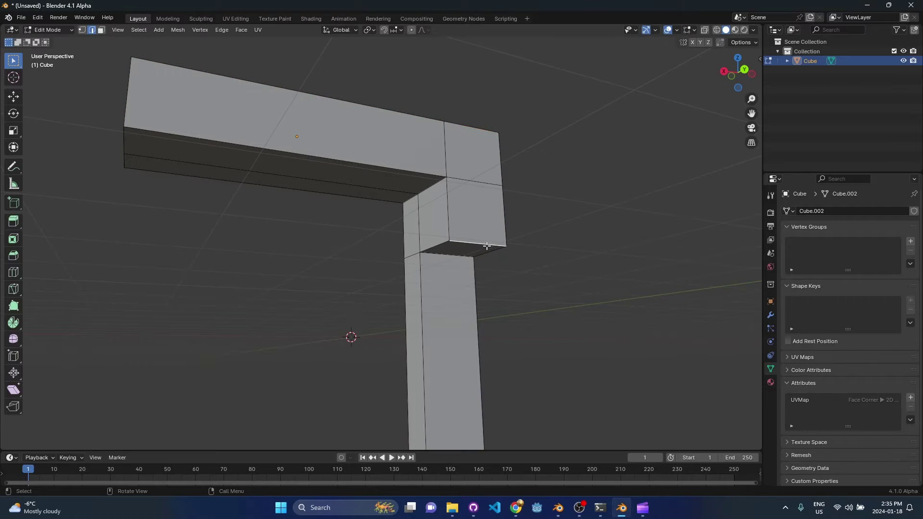
{"action": "key", "text": "2"}
{"action": "left_click", "coordinate": [448, 218]}
{"action": "key", "text": "ctrl+e"}
{"action": "left_click", "coordinate": [412, 218]}
{"action": "left_click", "coordinate": [711, 167]}
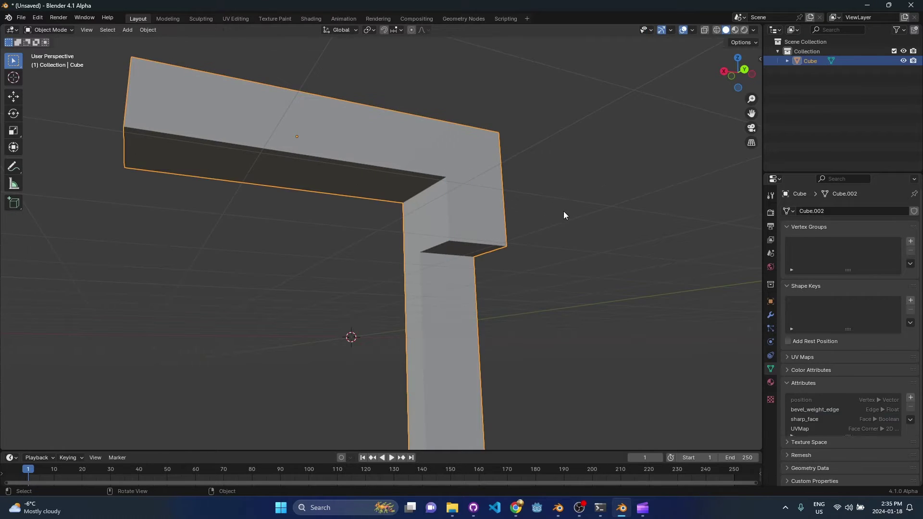
View the name, domain and data type settings for adding a new attribute to the mesh
{"action": "scroll", "coordinate": [831, 406], "scroll_direction": "down", "scroll_amount": 1}
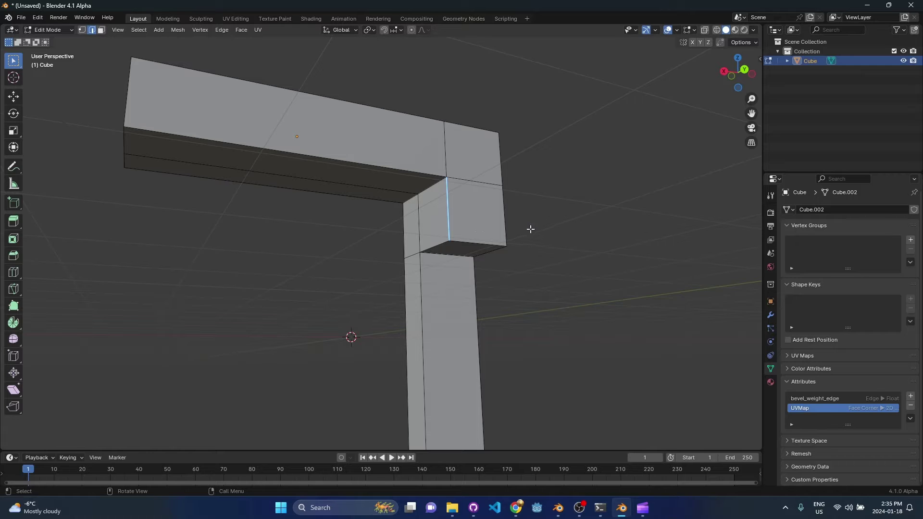
{"action": "scroll", "coordinate": [521, 248], "scroll_direction": "up", "scroll_amount": 3}
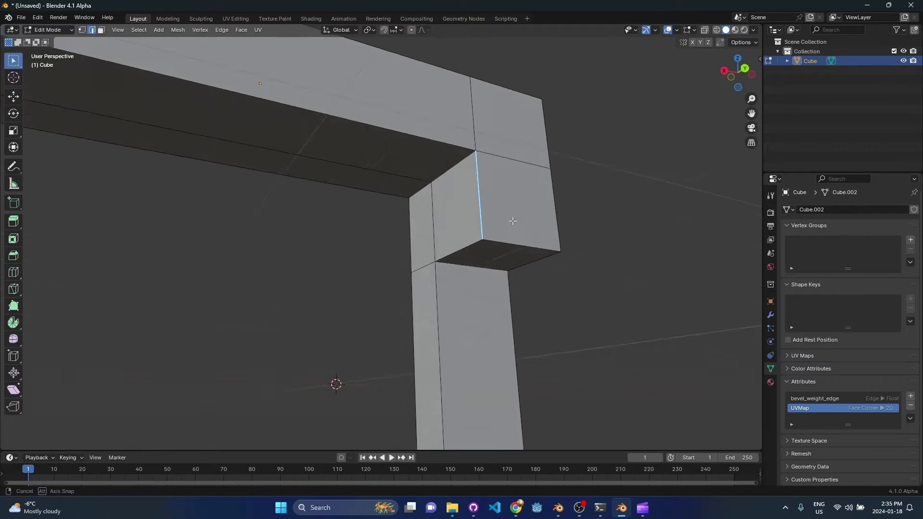
{"action": "left_click", "coordinate": [911, 396]}
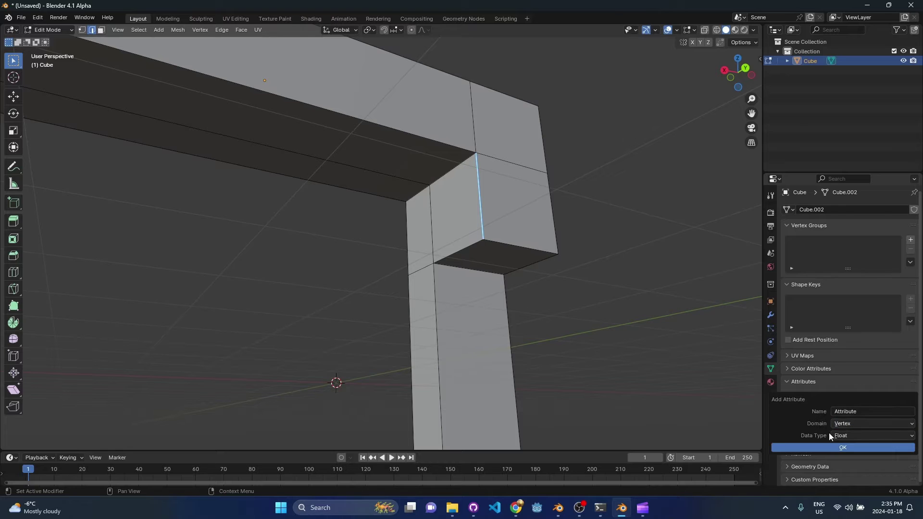
{"action": "middle_click_drag", "start_coordinate": [535, 196], "coordinate": [502, 220]}
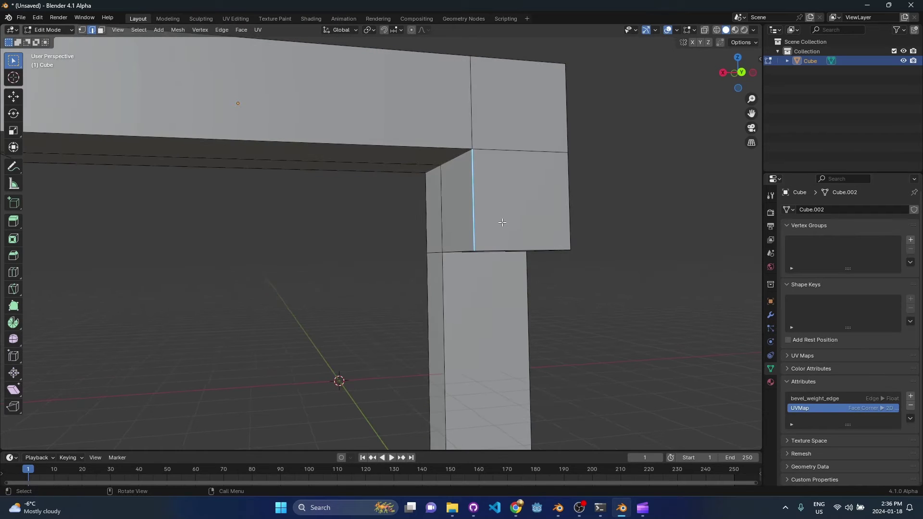
Change the selected edge's bevel weight by a factor of -1 and return to Object Mode
{"action": "key", "text": "ctrl+e"}
{"action": "key", "text": "Escape"}
{"action": "key", "text": "ctrl+e"}
{"action": "left_click", "coordinate": [406, 203]}
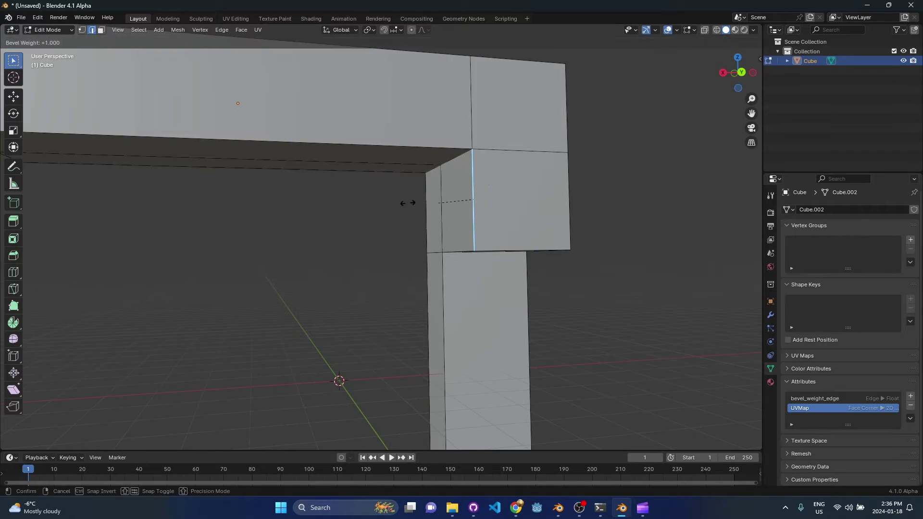
{"action": "left_click", "coordinate": [344, 214]}
{"action": "scroll", "coordinate": [344, 215], "scroll_direction": "down", "scroll_amount": 4}
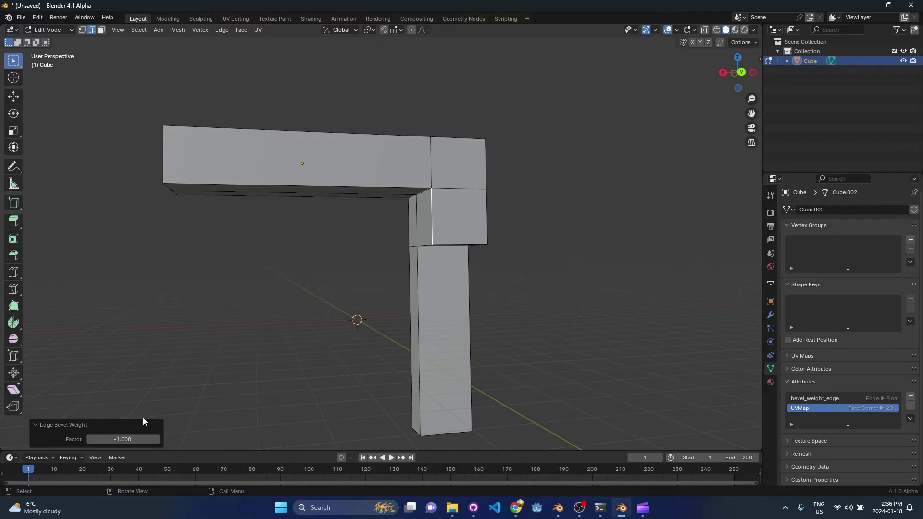
{"action": "key", "text": "Tab"}
{"action": "middle_click_drag", "start_coordinate": [556, 313], "coordinate": [531, 327]}
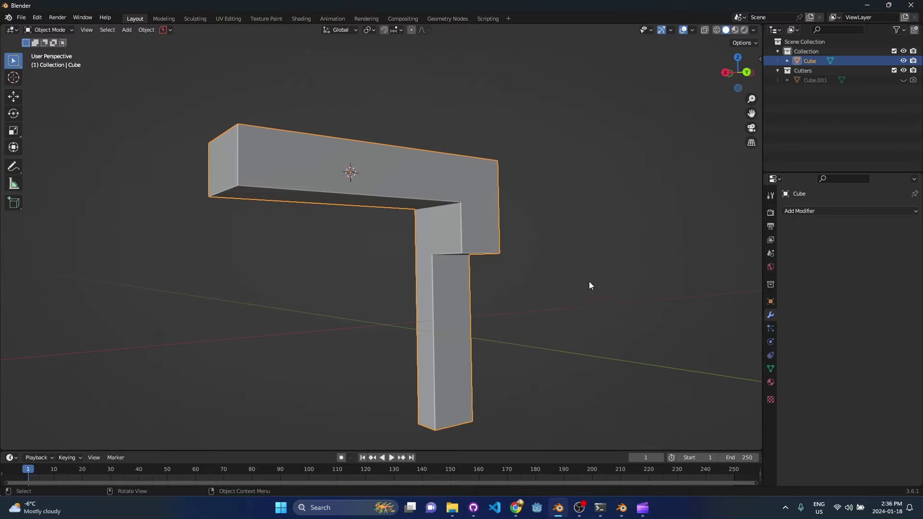
Switch back to the Blender 4.1 window and reselect the Cube in Object Mode
{"action": "left_click", "coordinate": [621, 505]}
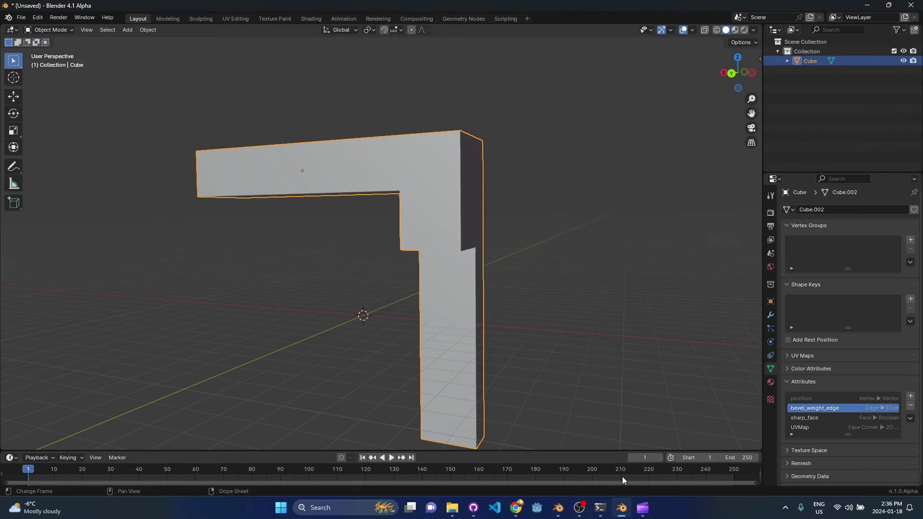
{"action": "left_click", "coordinate": [629, 315]}
{"action": "middle_click_drag", "start_coordinate": [629, 315], "coordinate": [496, 276]}
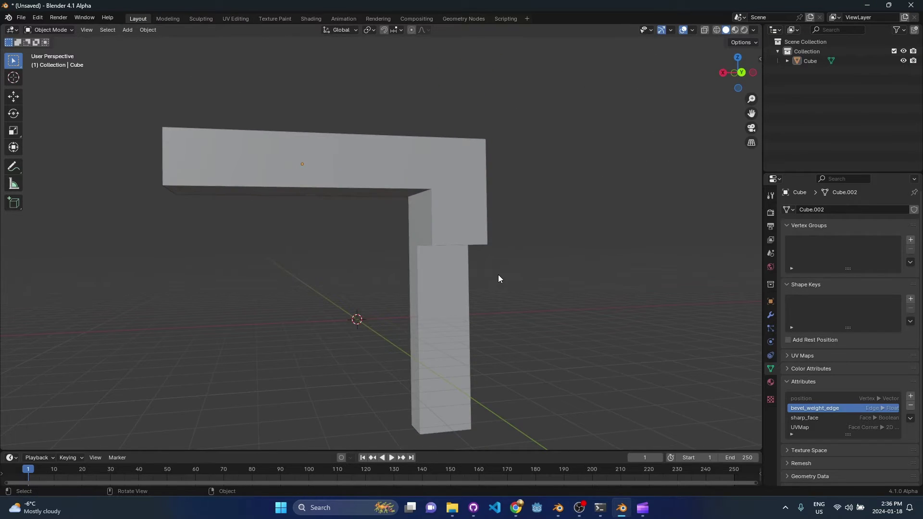
{"action": "left_click", "coordinate": [474, 259]}
{"action": "scroll", "coordinate": [471, 247], "scroll_direction": "up", "scroll_amount": 2}
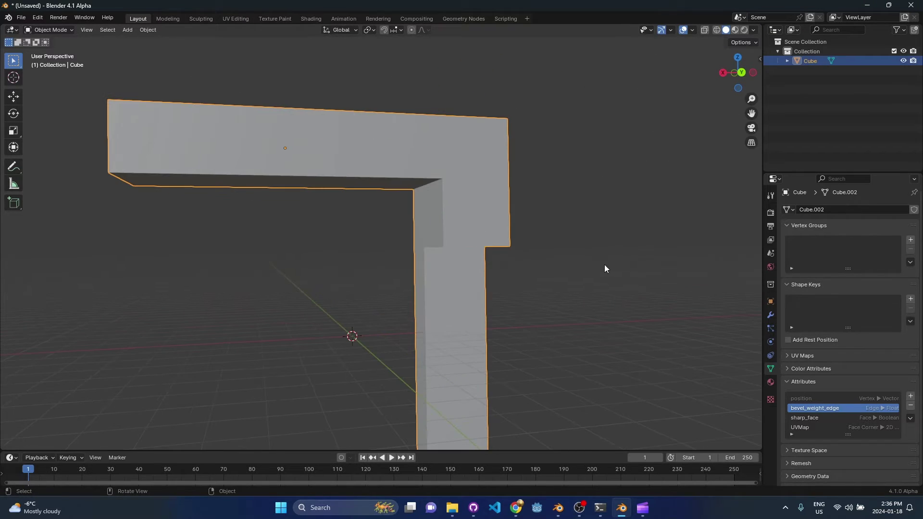
{"action": "middle_click_drag", "start_coordinate": [605, 267], "coordinate": [575, 247]}
{"action": "key", "text": "Tab"}
{"action": "key", "text": "Tab"}
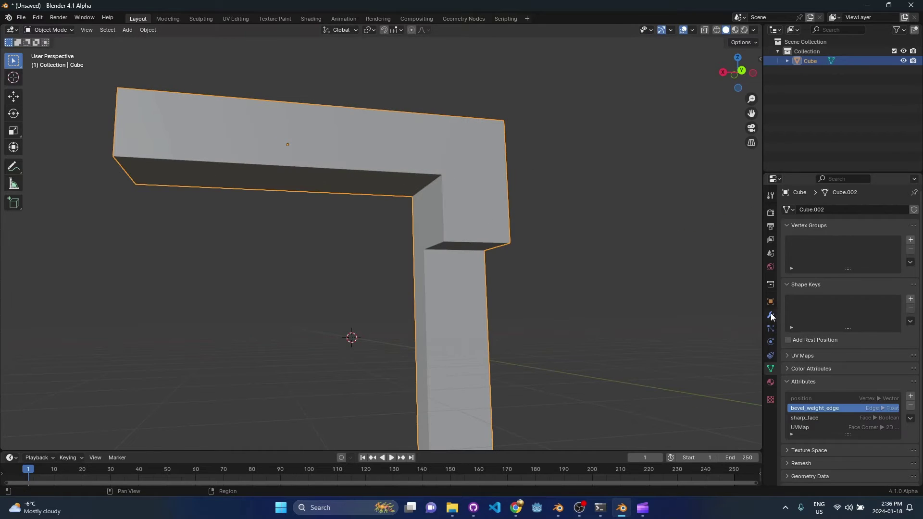
Add a Bevel modifier to the Cube
{"action": "left_click", "coordinate": [770, 315]}
{"action": "left_click", "coordinate": [823, 207]}
{"action": "mouse_move", "coordinate": [807, 208]}
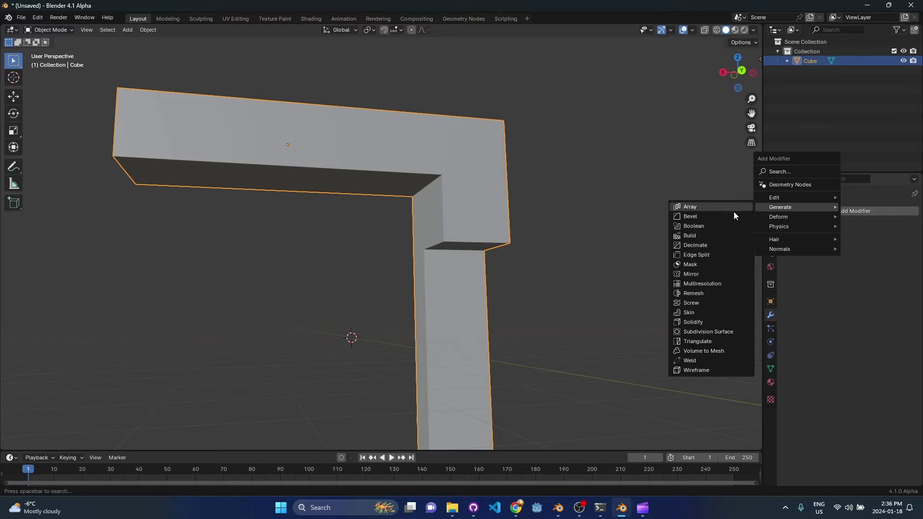
{"action": "left_click", "coordinate": [717, 216]}
Apply the Cube's rotation and scale and set the Bevel modifier's limit method to Weight
{"action": "key", "text": "ctrl+a"}
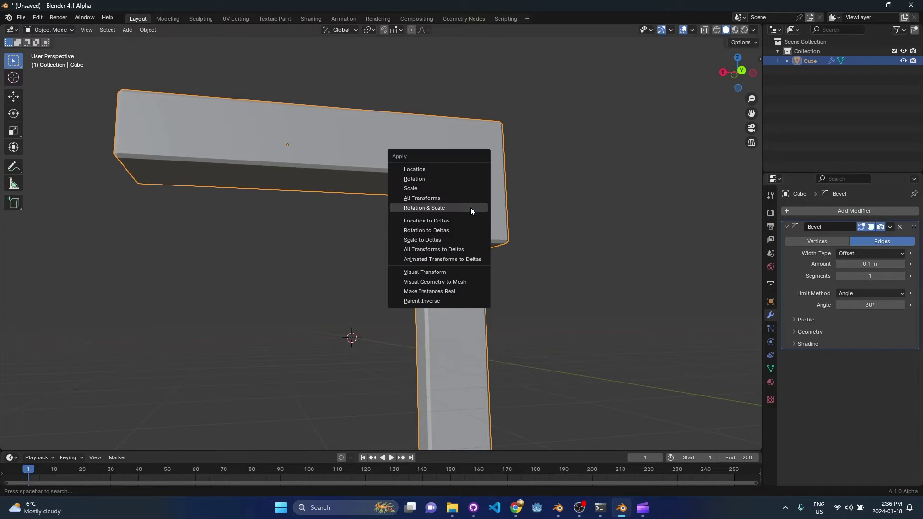
{"action": "left_click", "coordinate": [470, 206]}
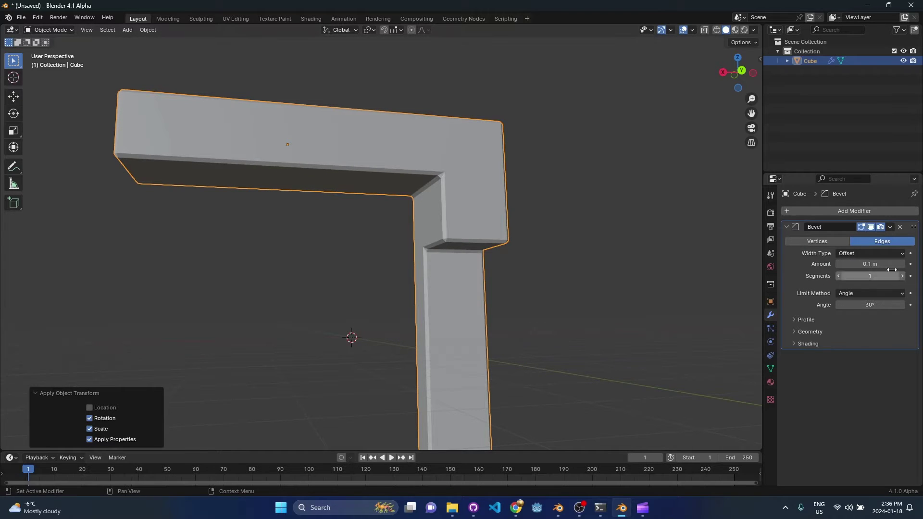
{"action": "left_click", "coordinate": [852, 294]}
{"action": "left_click", "coordinate": [876, 329]}
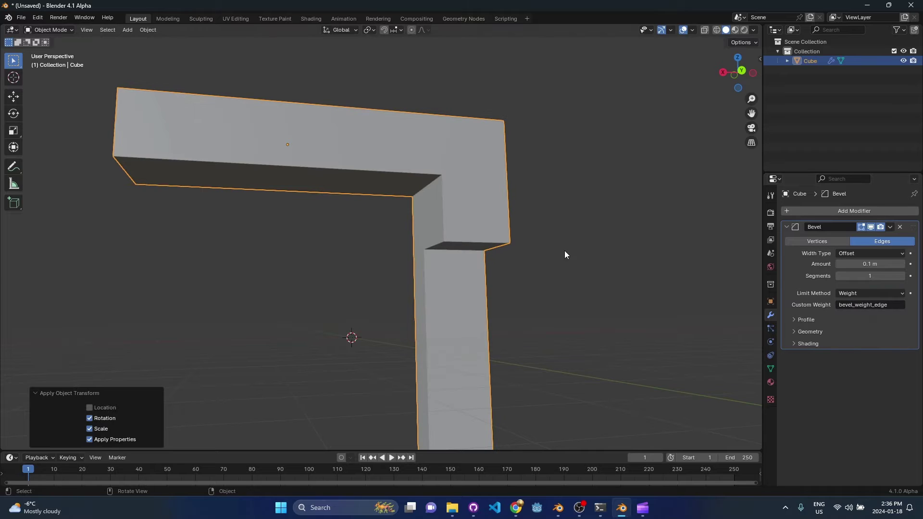
Enter Edit Mode and select the post's inner vertical edge, the block's adjoining step edges and the beam's lower edge on one side
{"action": "key", "text": "Tab"}
{"action": "middle_click_drag", "start_coordinate": [459, 290], "coordinate": [456, 222], "text": "shift"}
{"action": "left_click", "coordinate": [424, 250]}
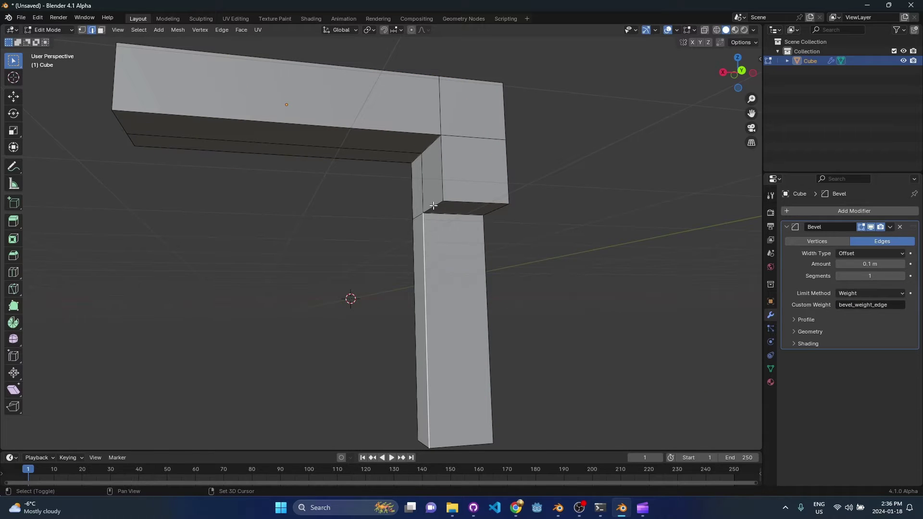
{"action": "left_click", "coordinate": [433, 209], "text": "shift"}
{"action": "left_click", "coordinate": [442, 145], "text": "shift"}
{"action": "left_click", "coordinate": [421, 134], "text": "shift"}
{"action": "middle_click_drag", "start_coordinate": [420, 133], "coordinate": [416, 209]}
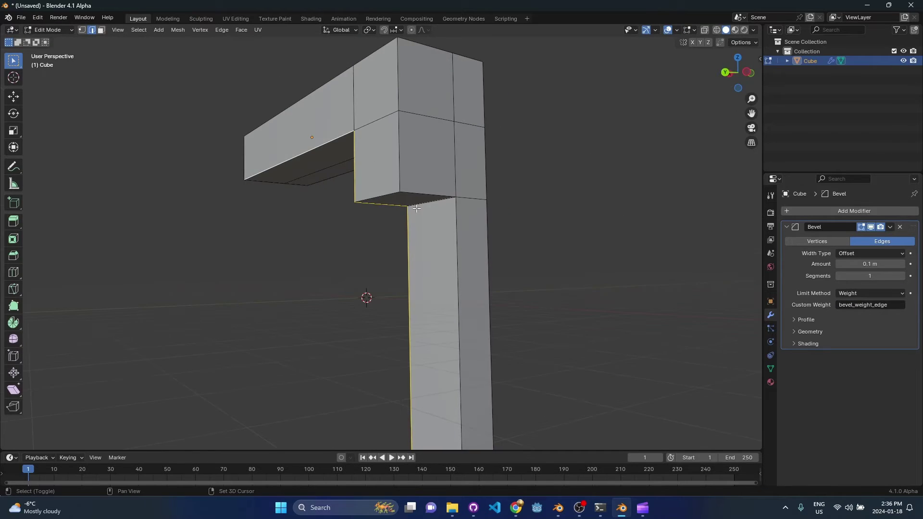
Extend the selection with the post's outer vertical edge, the corner block's underside and outer vertical edges, and the beam's upper edge
{"action": "left_click", "coordinate": [456, 231], "text": "shift"}
{"action": "left_click", "coordinate": [439, 190], "text": "shift"}
{"action": "left_click", "coordinate": [397, 159], "text": "shift"}
{"action": "middle_click_drag", "start_coordinate": [397, 159], "coordinate": [432, 137]}
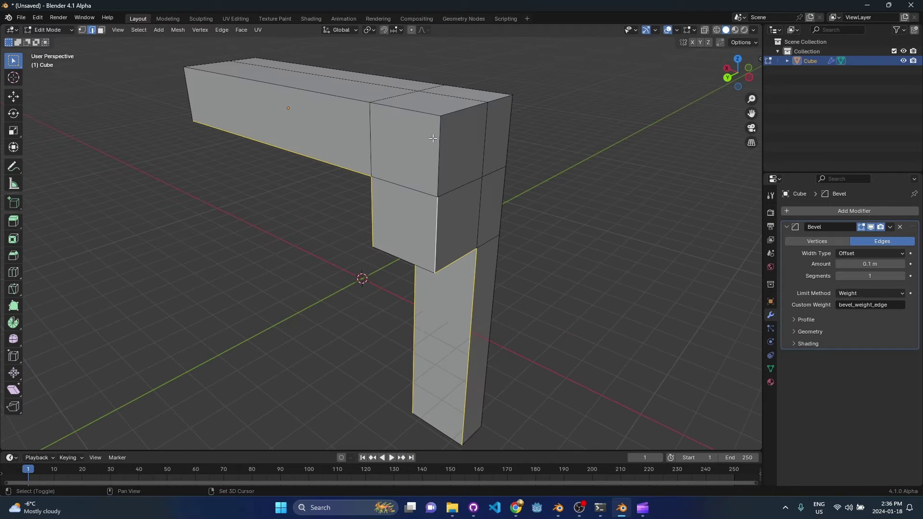
{"action": "left_click", "coordinate": [438, 158], "text": "shift"}
{"action": "left_click", "coordinate": [405, 108], "text": "shift"}
{"action": "left_click", "coordinate": [277, 84], "text": "shift"}
Raise the bevel weight of the selected edges, return to Object Mode and inspect the beveled shape
{"action": "middle_click_drag", "start_coordinate": [276, 85], "coordinate": [401, 161]}
{"action": "key", "text": "ctrl+e"}
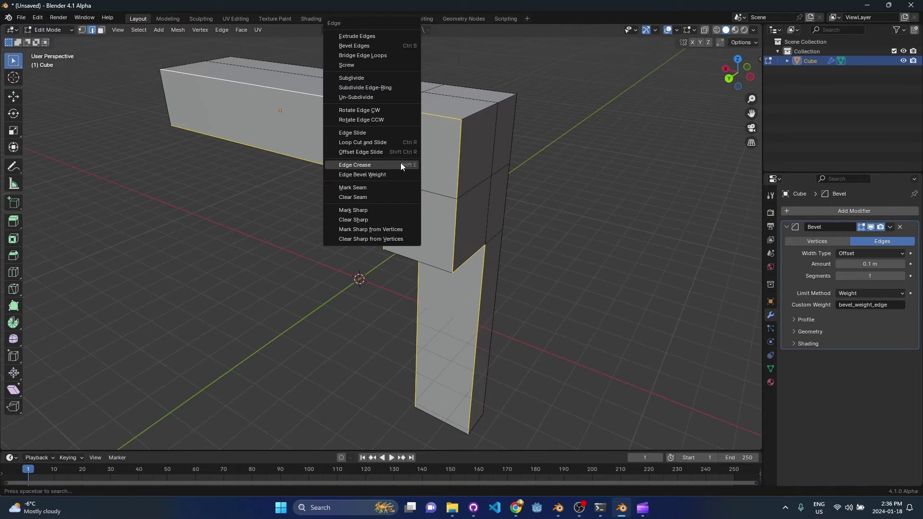
{"action": "left_click", "coordinate": [390, 174]}
{"action": "left_click", "coordinate": [618, 149]}
{"action": "key", "text": "Tab"}
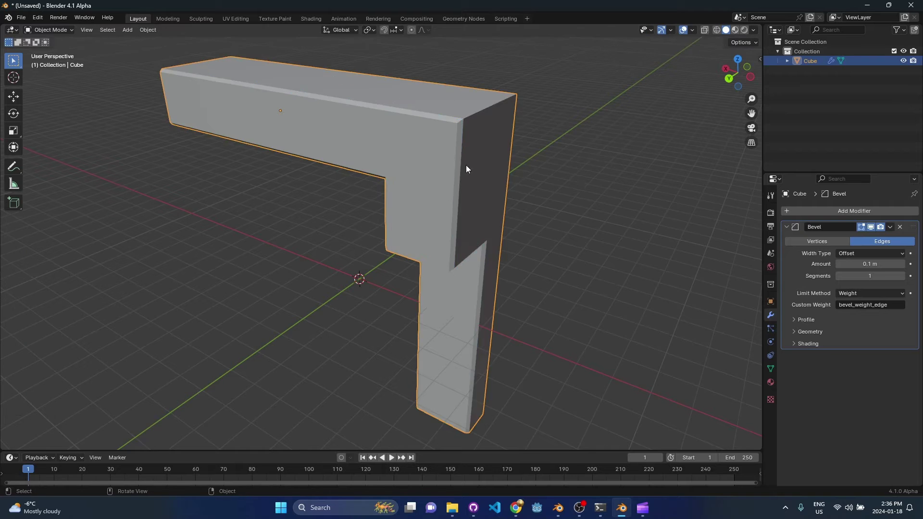
{"action": "middle_click_drag", "start_coordinate": [466, 166], "coordinate": [522, 136]}
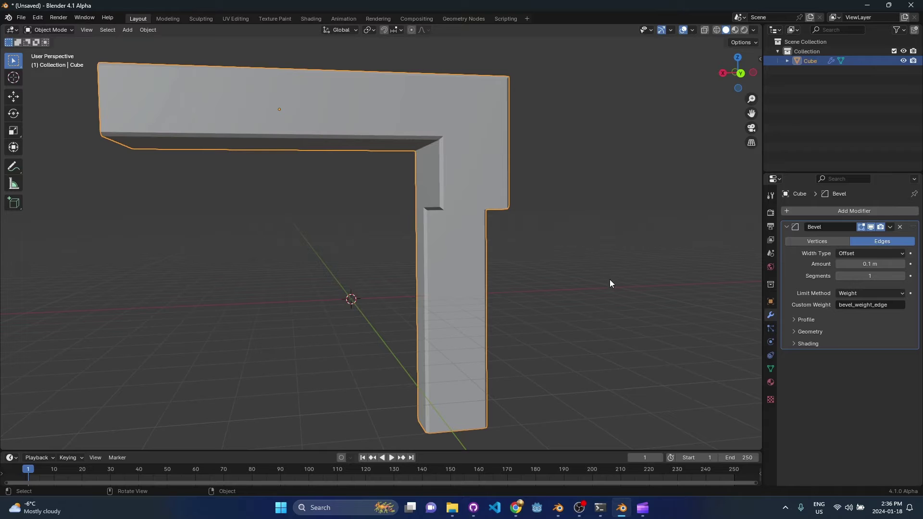
{"action": "mouse_move", "coordinate": [499, 178]}
{"action": "middle_mouse_down"}
{"action": "mouse_move", "coordinate": [440, 171]}
{"action": "mouse_move", "coordinate": [463, 183]}
{"action": "mouse_move", "coordinate": [497, 177]}
{"action": "middle_mouse_up"}
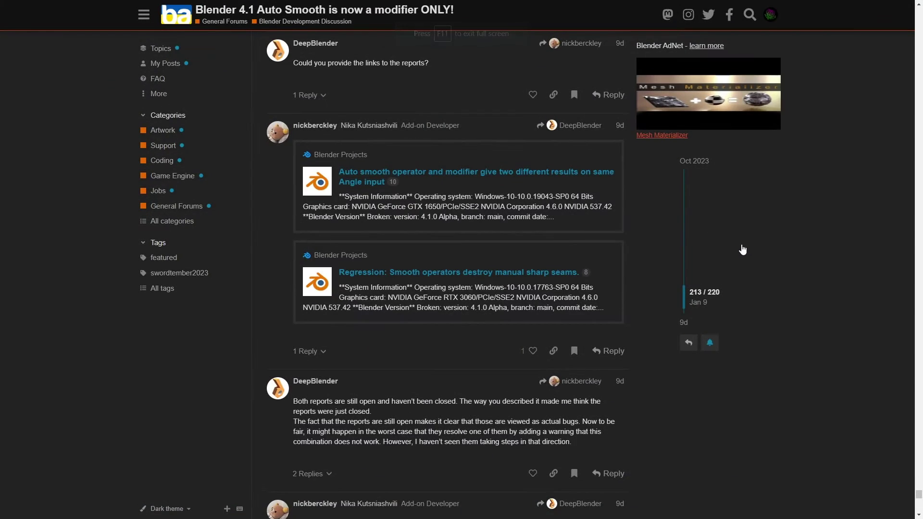
Switch to the browser and skim the forum thread "Blender 4.1 Auto Smooth is now a modifier ONLY!", from its latest replies to the opening post
{"action": "scroll", "coordinate": [740, 277], "scroll_direction": "down", "scroll_amount": 2}
{"action": "scroll", "coordinate": [741, 278], "scroll_direction": "down", "scroll_amount": 10}
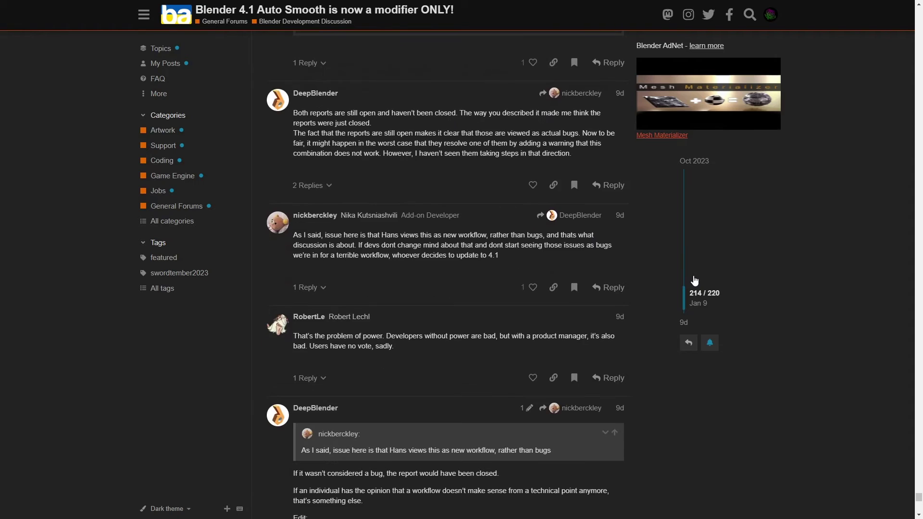
{"action": "scroll", "coordinate": [758, 292], "scroll_direction": "down", "scroll_amount": 8}
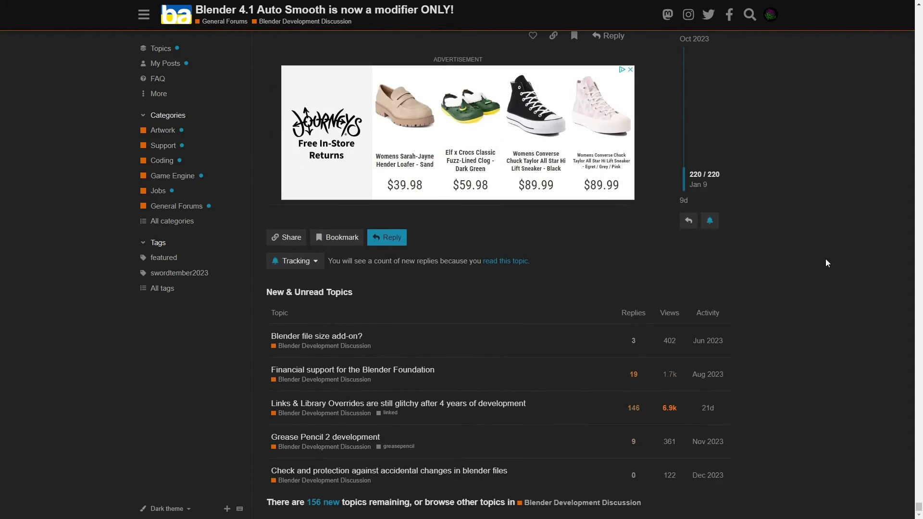
{"action": "scroll", "coordinate": [762, 279], "scroll_direction": "up", "scroll_amount": 10}
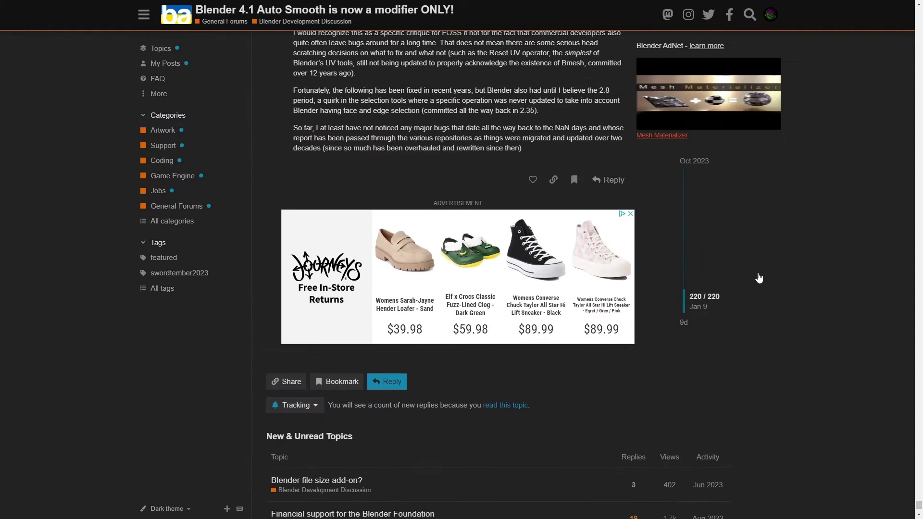
{"action": "scroll", "coordinate": [760, 279], "scroll_direction": "up", "scroll_amount": 15}
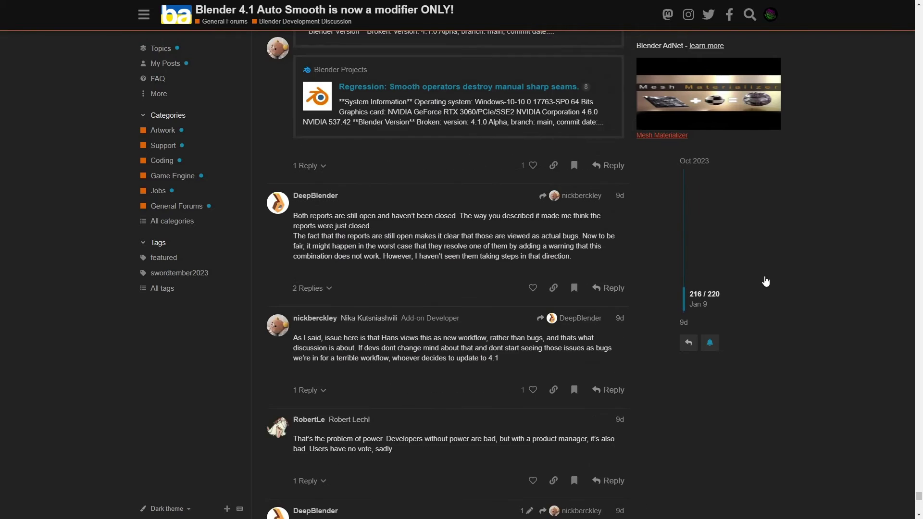
{"action": "left_click_drag", "start_coordinate": [918, 493], "coordinate": [918, 67]}
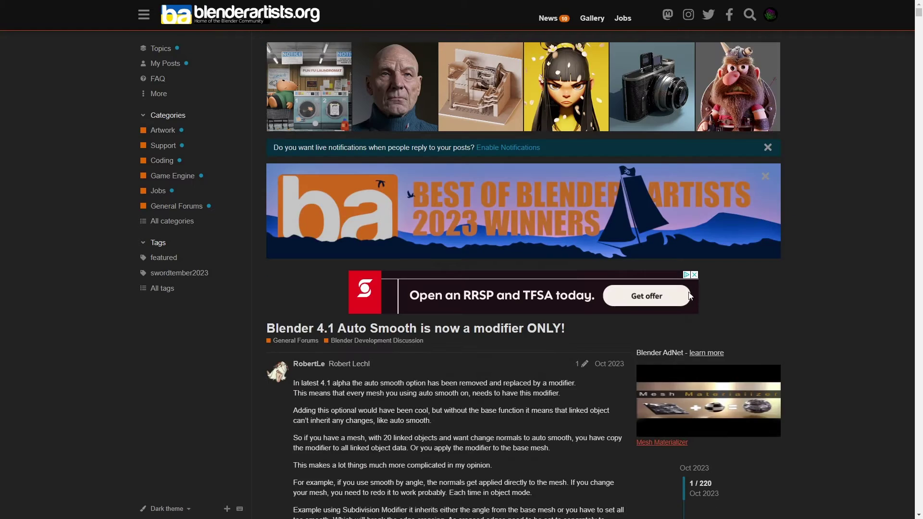
{"action": "scroll", "coordinate": [587, 322], "scroll_direction": "down", "scroll_amount": 6}
{"action": "scroll", "coordinate": [546, 280], "scroll_direction": "up", "scroll_amount": 1}
{"action": "scroll", "coordinate": [546, 281], "scroll_direction": "up", "scroll_amount": 3}
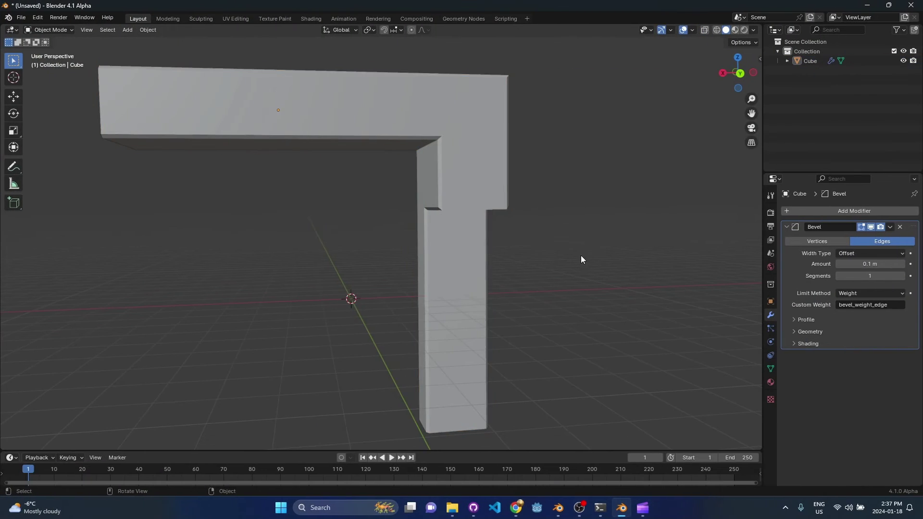
Return to Blender, add a Smooth by Angle modifier after the Cube's Bevel modifier and set its angle to 50°
{"action": "middle_click_drag", "start_coordinate": [580, 255], "coordinate": [492, 201]}
{"action": "left_click", "coordinate": [486, 193]}
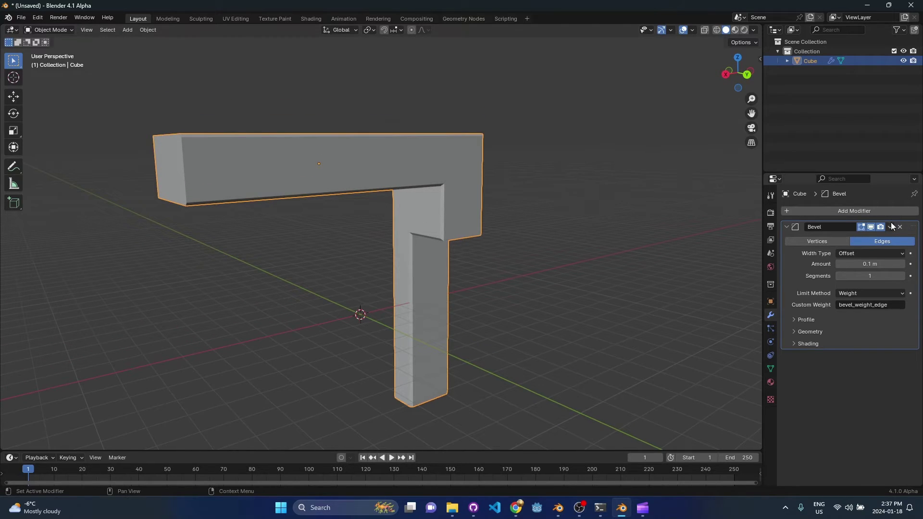
{"action": "left_click", "coordinate": [792, 227]}
{"action": "left_click", "coordinate": [824, 210]}
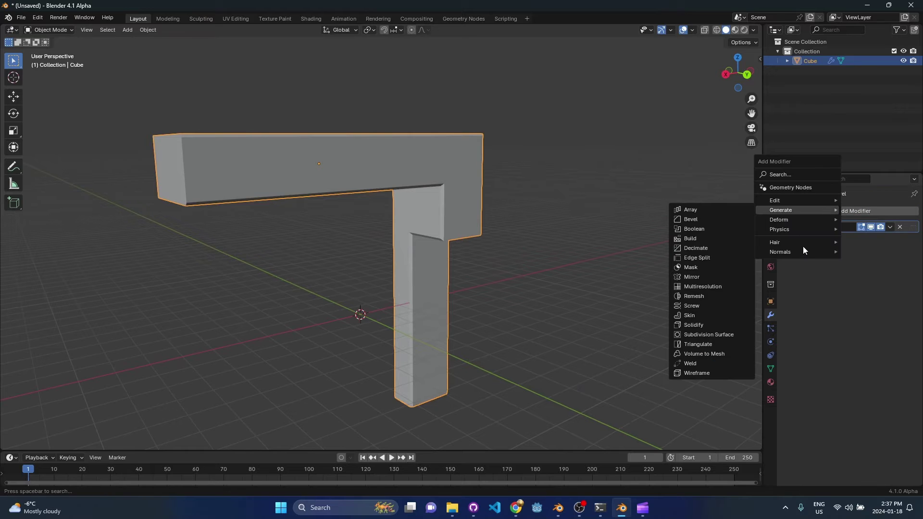
{"action": "mouse_move", "coordinate": [801, 251]}
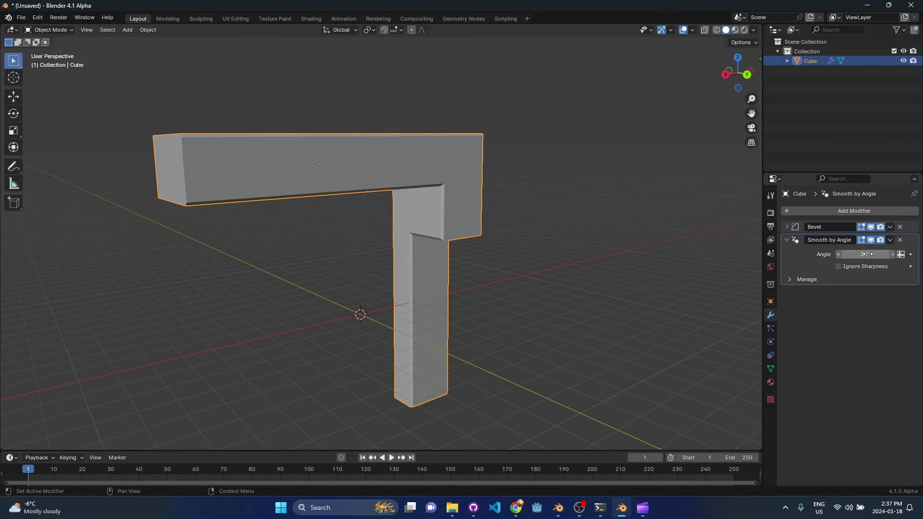
{"action": "left_click", "coordinate": [558, 300]}
{"action": "left_click", "coordinate": [865, 255]}
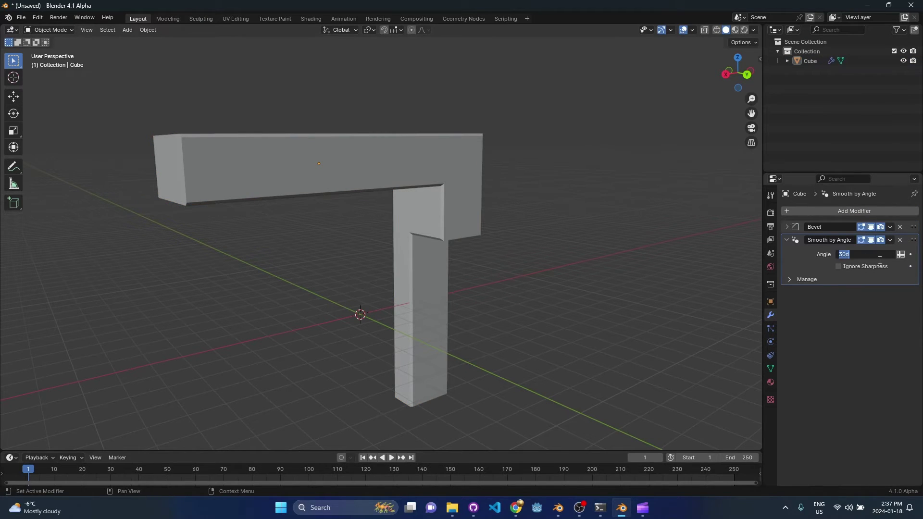
{"action": "type", "text": "50"}
{"action": "key", "text": "Return"}
Apply Shade Smooth to the Cube and inspect the shading around the inner corner
{"action": "left_click", "coordinate": [449, 155]}
{"action": "right_click", "coordinate": [447, 139]}
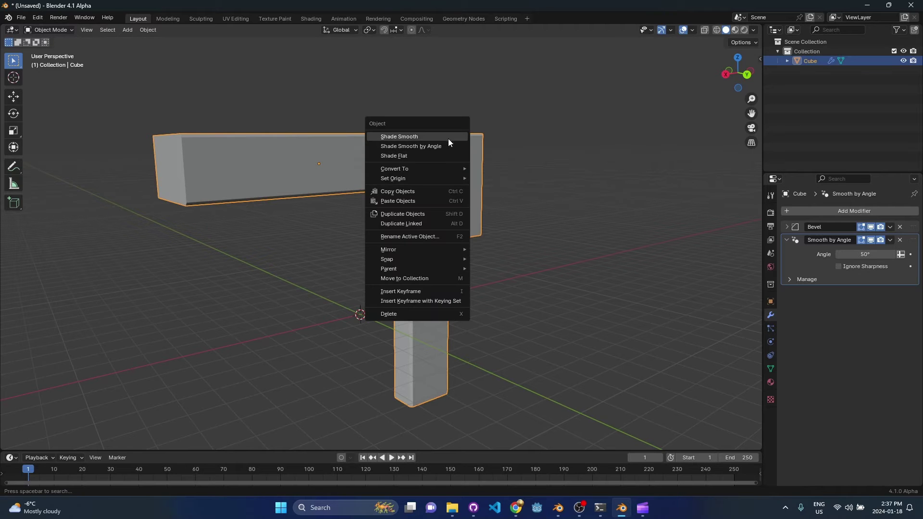
{"action": "left_click", "coordinate": [448, 139]}
{"action": "scroll", "coordinate": [488, 209], "scroll_direction": "up", "scroll_amount": 5}
{"action": "middle_click_drag", "start_coordinate": [488, 209], "coordinate": [479, 185]}
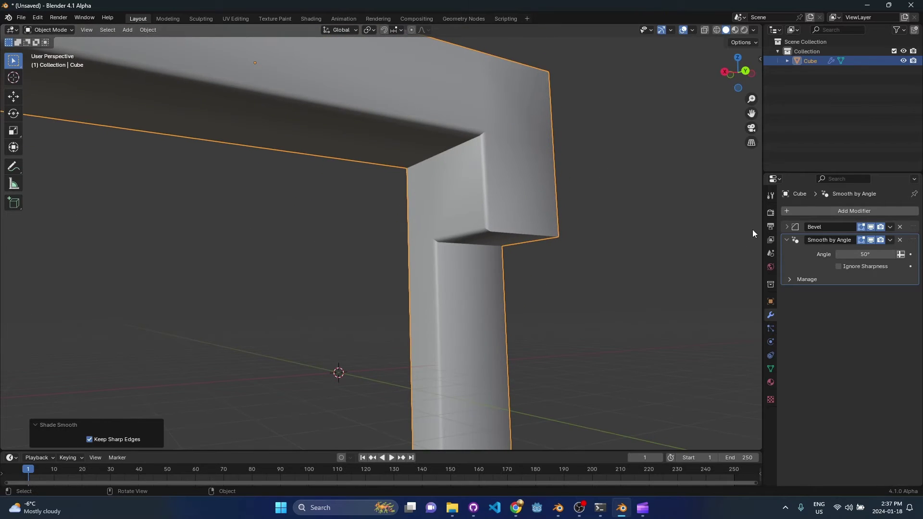
Try Harden Normals in the Bevel modifier's shading settings and examine the beveled edges
{"action": "left_click", "coordinate": [786, 226]}
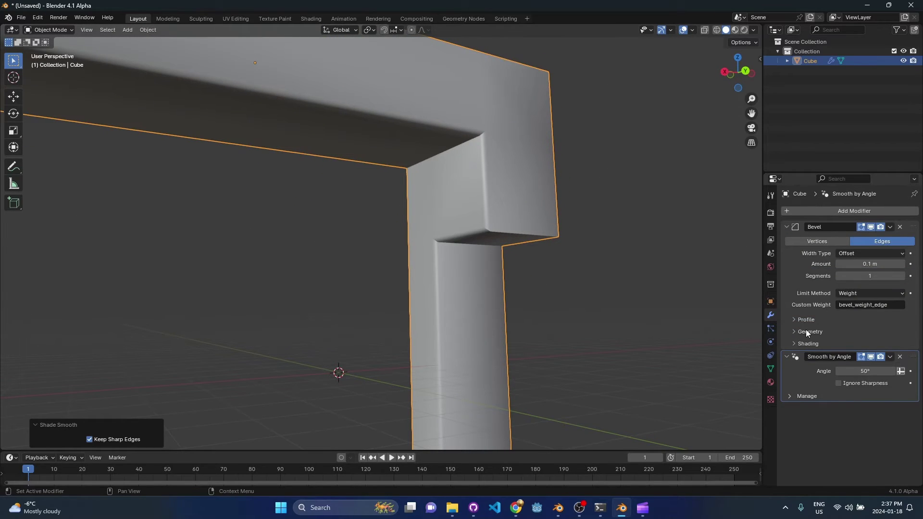
{"action": "left_click", "coordinate": [808, 343]}
{"action": "mouse_move", "coordinate": [540, 255]}
{"action": "middle_mouse_down"}
{"action": "mouse_move", "coordinate": [498, 226]}
{"action": "mouse_move", "coordinate": [440, 230]}
{"action": "middle_mouse_up"}
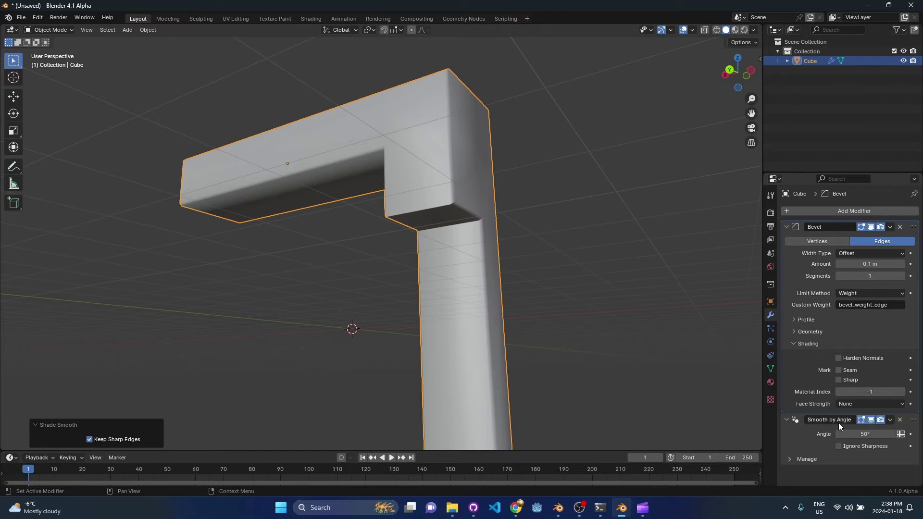
{"action": "middle_click_drag", "start_coordinate": [461, 213], "coordinate": [590, 249]}
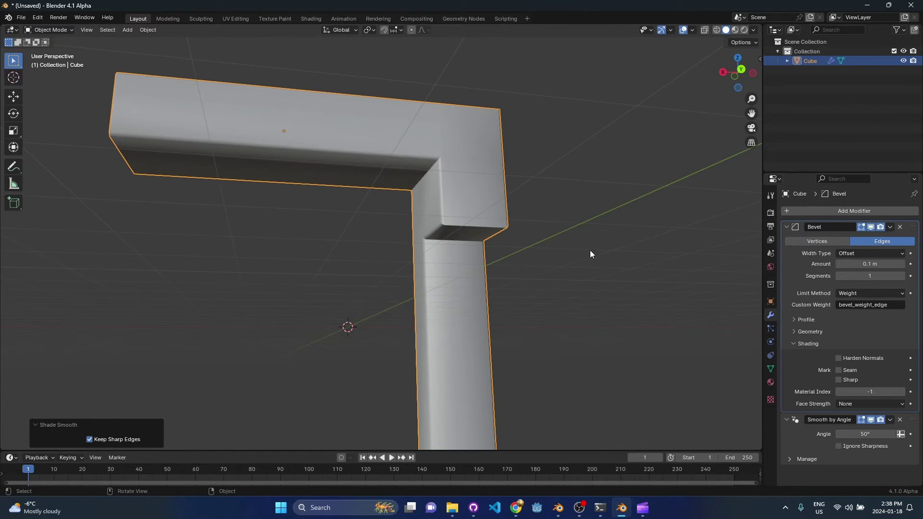
{"action": "left_click", "coordinate": [873, 359]}
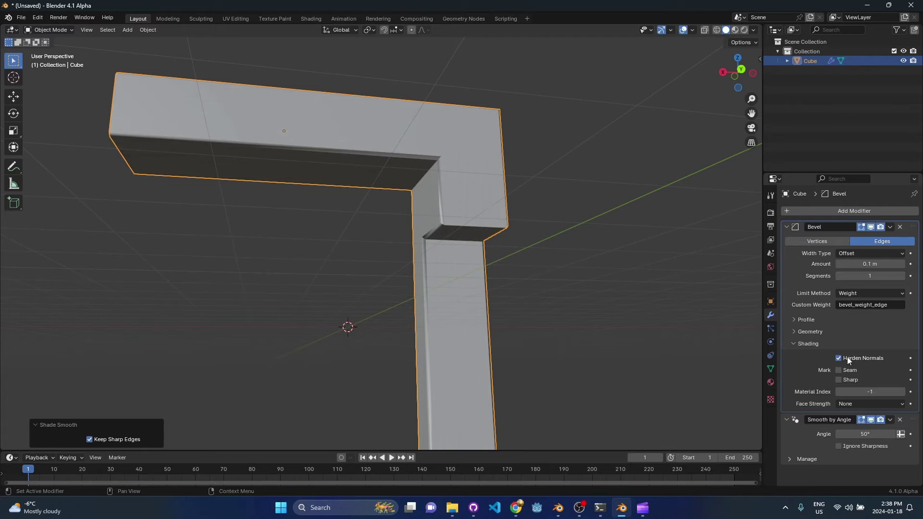
{"action": "mouse_move", "coordinate": [433, 193]}
{"action": "middle_mouse_down"}
{"action": "mouse_move", "coordinate": [464, 219]}
{"action": "mouse_move", "coordinate": [526, 228]}
{"action": "mouse_move", "coordinate": [531, 215]}
{"action": "mouse_move", "coordinate": [435, 232]}
{"action": "mouse_move", "coordinate": [454, 255]}
{"action": "middle_mouse_up"}
{"action": "middle_click_drag", "start_coordinate": [625, 288], "coordinate": [619, 275]}
{"action": "left_click", "coordinate": [786, 227]}
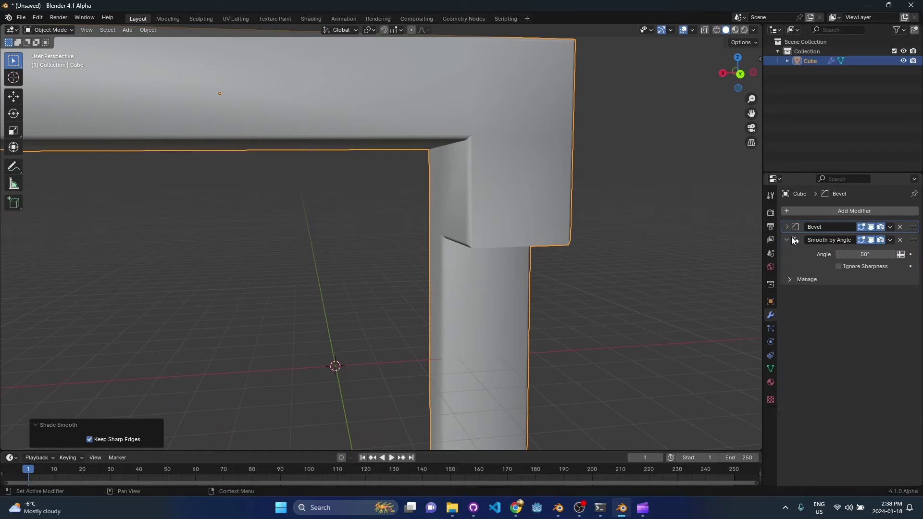
Add a Weighted Normal modifier to the Cube
{"action": "left_click", "coordinate": [788, 211]}
{"action": "mouse_move", "coordinate": [769, 160]}
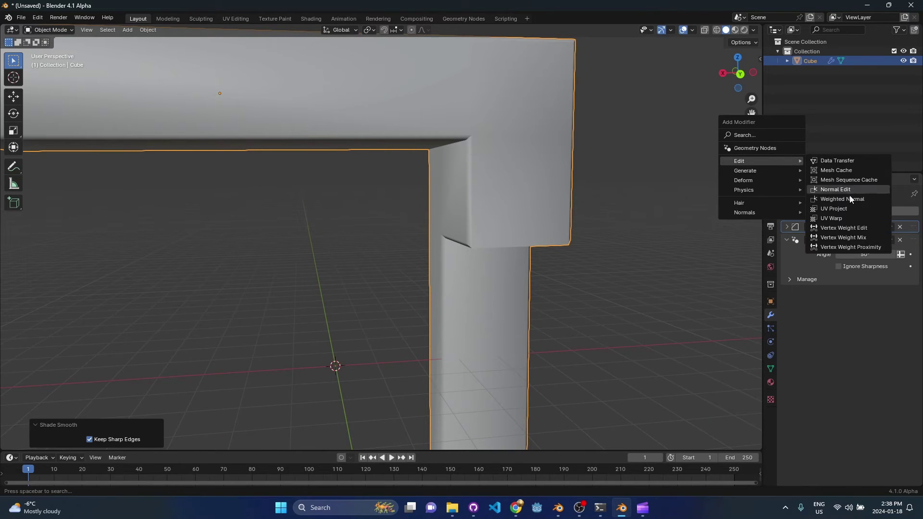
{"action": "left_click", "coordinate": [861, 200]}
{"action": "scroll", "coordinate": [602, 252], "scroll_direction": "down", "scroll_amount": 2}
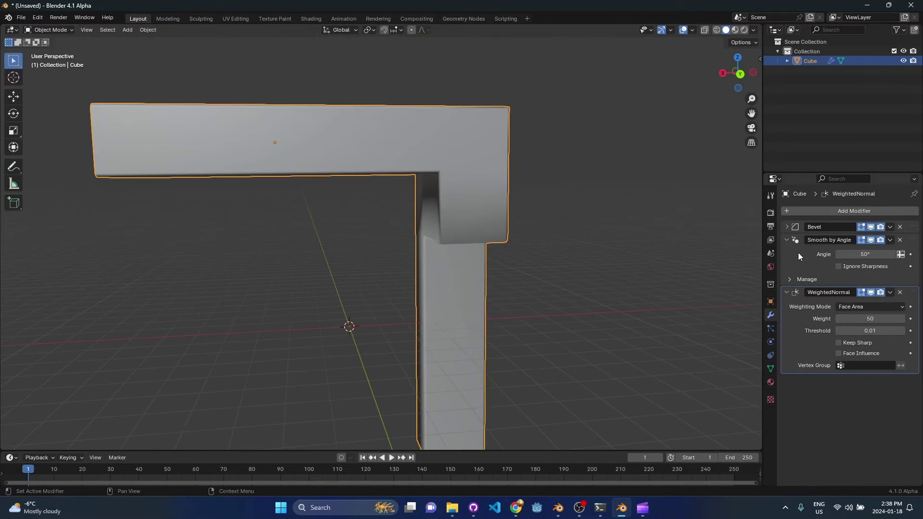
Set the Weighted Normal modifier's weight to 100 and enable Keep Sharp, checking the shading up close
{"action": "left_click", "coordinate": [845, 319]}
{"action": "type", "text": "100"}
{"action": "key", "text": "Return"}
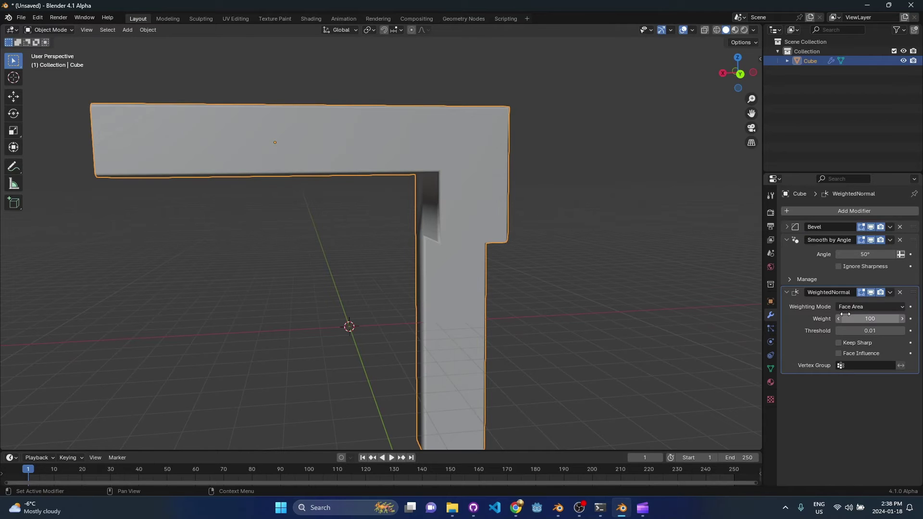
{"action": "left_click", "coordinate": [848, 342]}
{"action": "left_click", "coordinate": [522, 282]}
{"action": "scroll", "coordinate": [467, 224], "scroll_direction": "up", "scroll_amount": 4}
{"action": "scroll", "coordinate": [467, 223], "scroll_direction": "down", "scroll_amount": 3}
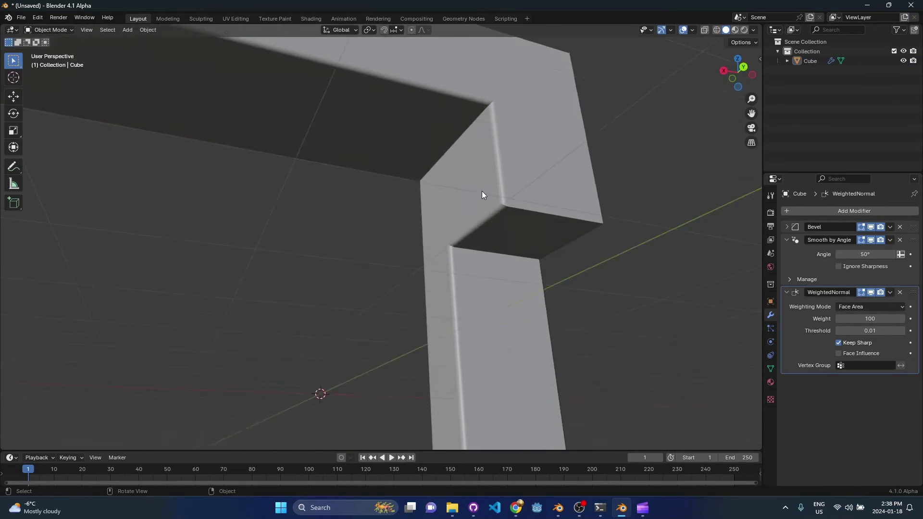
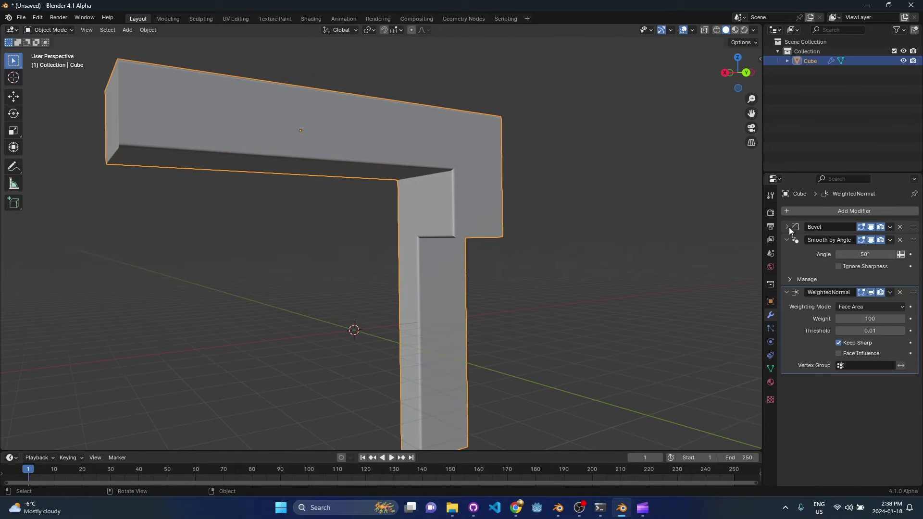
Add a second Bevel modifier to the Cube and move it to the start of the modifier stack
{"action": "left_click", "coordinate": [787, 227]}
{"action": "left_click", "coordinate": [786, 227]}
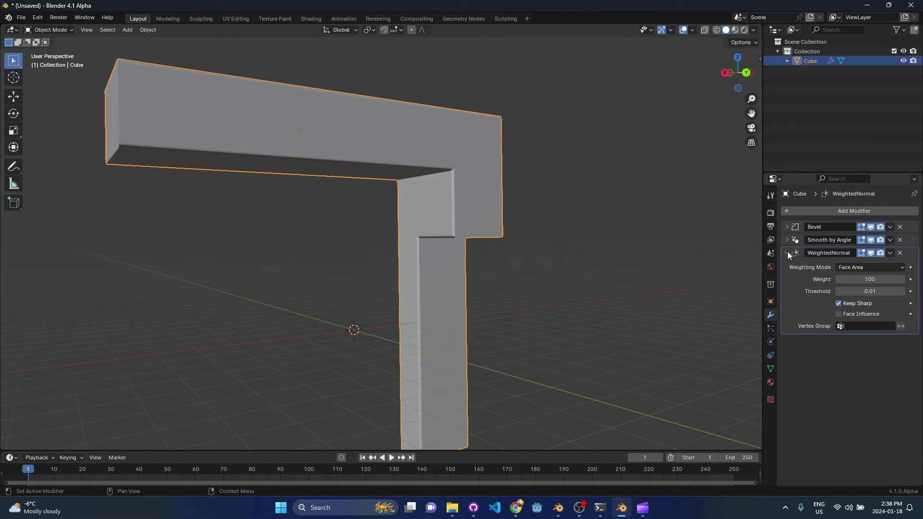
{"action": "left_click", "coordinate": [787, 226], "text": "ctrl"}
{"action": "left_click", "coordinate": [845, 214]}
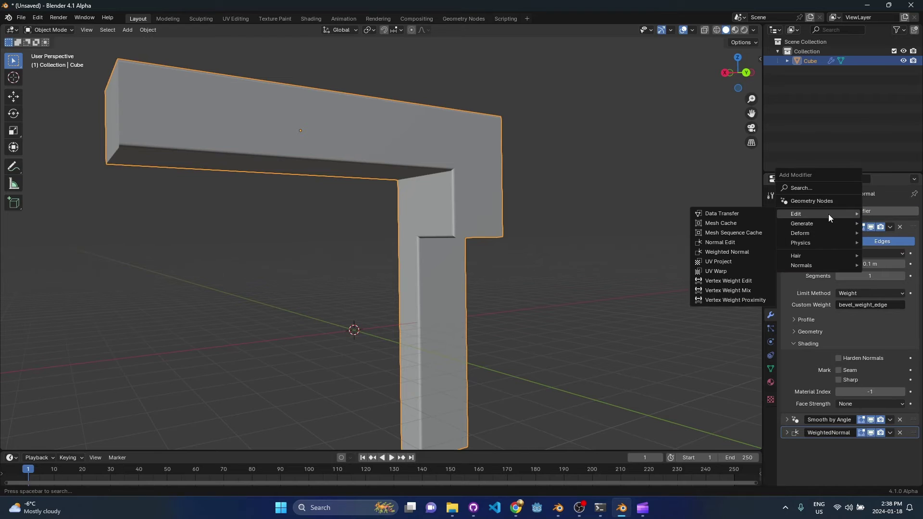
{"action": "mouse_move", "coordinate": [828, 219]}
{"action": "left_click", "coordinate": [743, 233]}
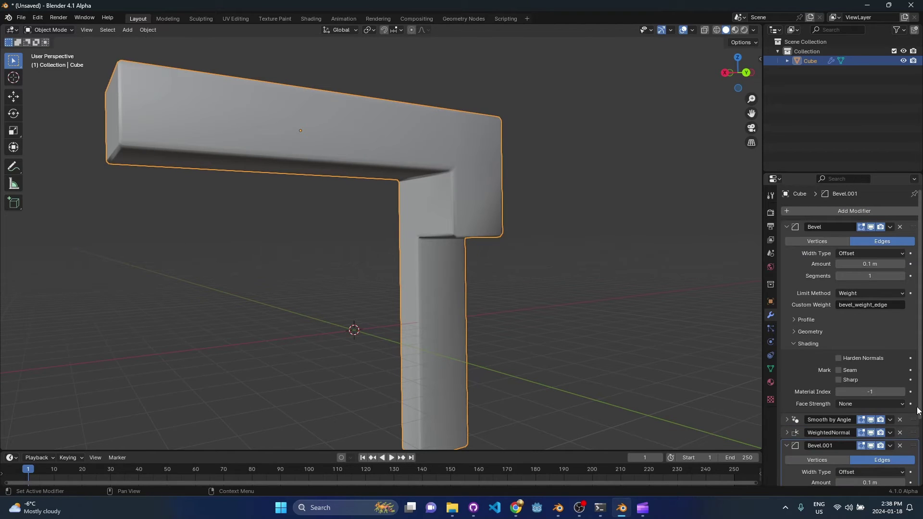
{"action": "left_click_drag", "start_coordinate": [912, 445], "coordinate": [907, 188]}
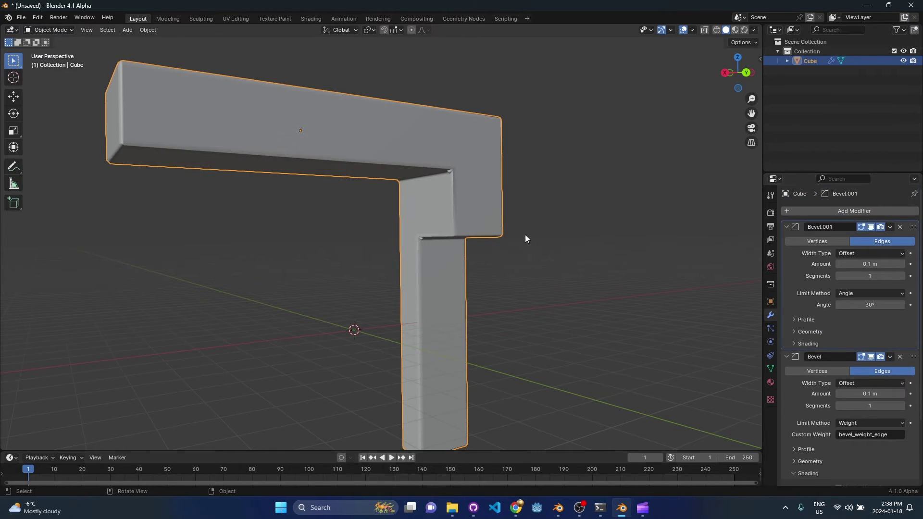
Set the second Bevel modifier to 5 segments and increase its amount for wider, rounded edges
{"action": "scroll", "coordinate": [525, 234], "scroll_direction": "up", "scroll_amount": 4}
{"action": "left_click", "coordinate": [849, 277]}
{"action": "type", "text": "5"}
{"action": "key", "text": "Return"}
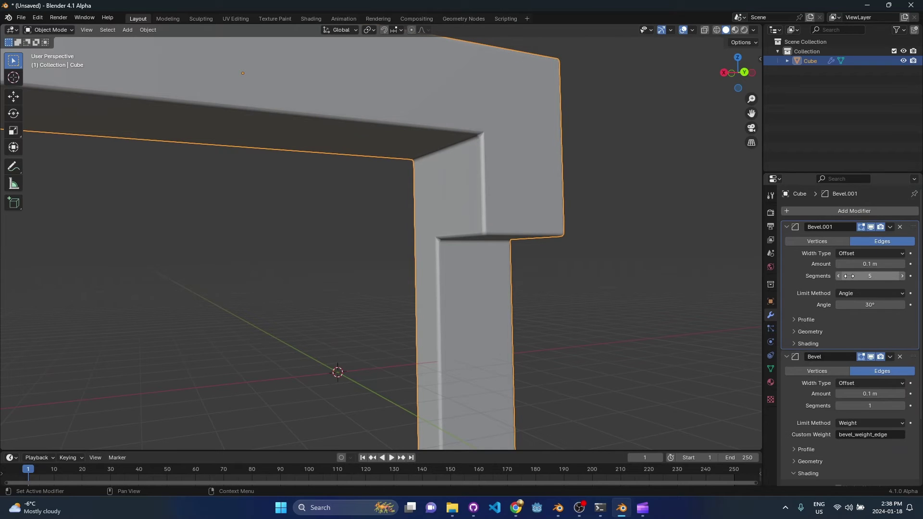
{"action": "left_click_drag", "start_coordinate": [868, 264], "coordinate": [869, 264]}
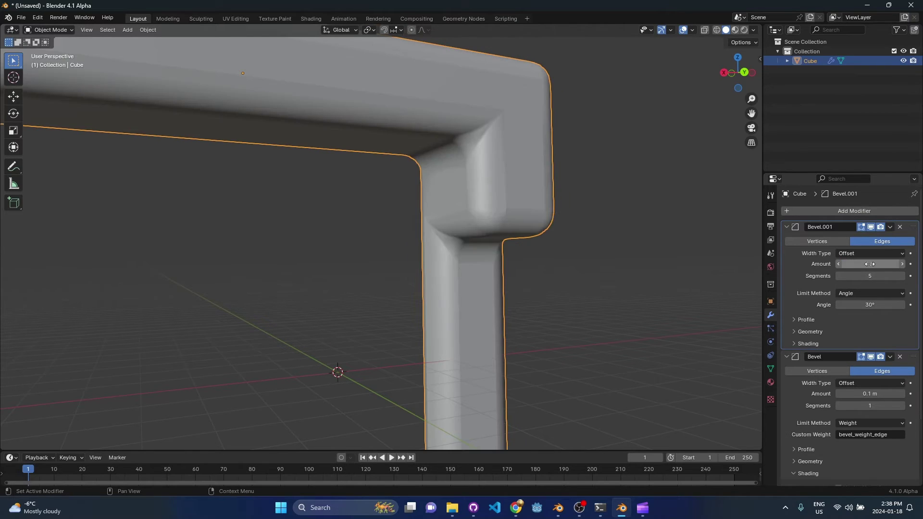
Limit the 5-segment Bevel modifier by Weight and set its custom weight to test_weight
{"action": "left_click", "coordinate": [870, 294]}
{"action": "left_click", "coordinate": [869, 323]}
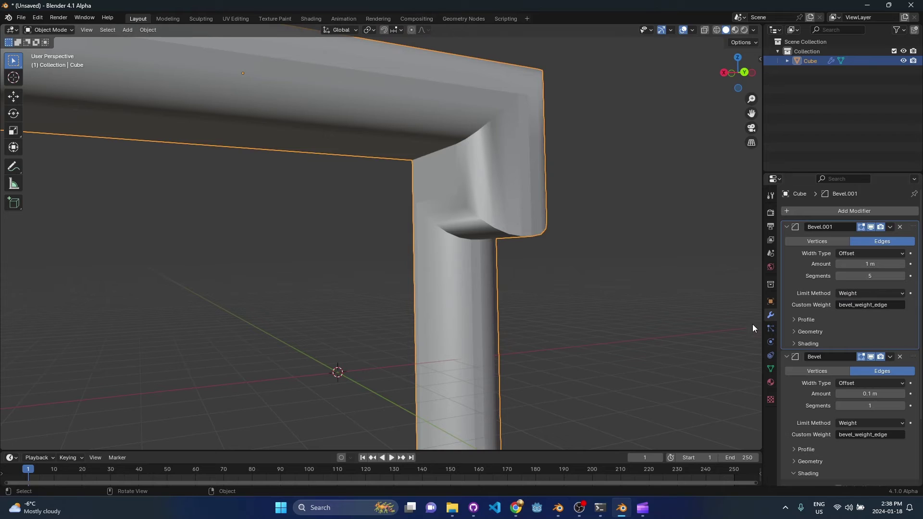
{"action": "scroll", "coordinate": [881, 337], "scroll_direction": "down", "scroll_amount": 1}
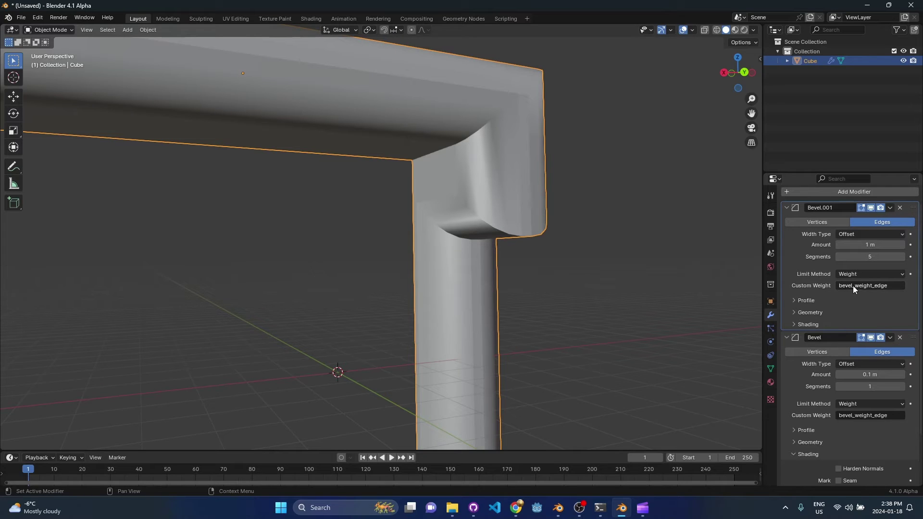
{"action": "left_click", "coordinate": [887, 286]}
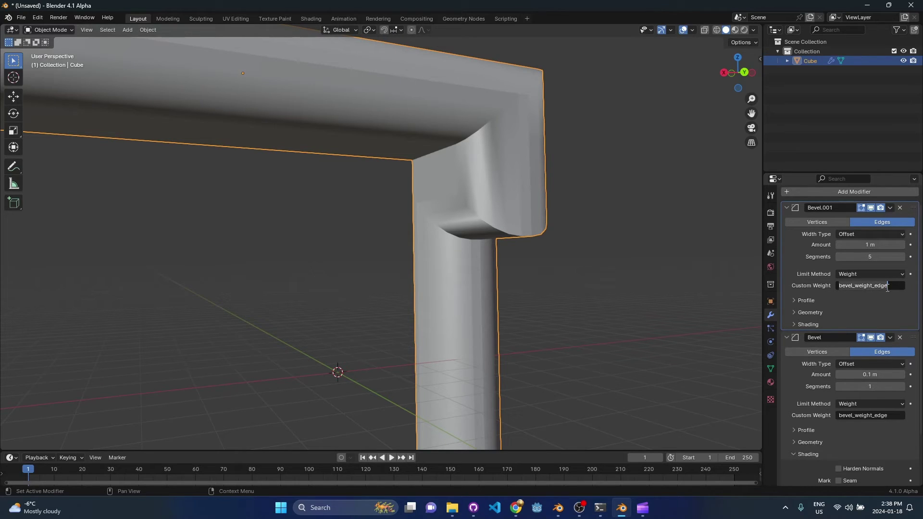
{"action": "key", "text": "ctrl+a"}
{"action": "type", "text": "test_weight"}
{"action": "key", "text": "Return"}
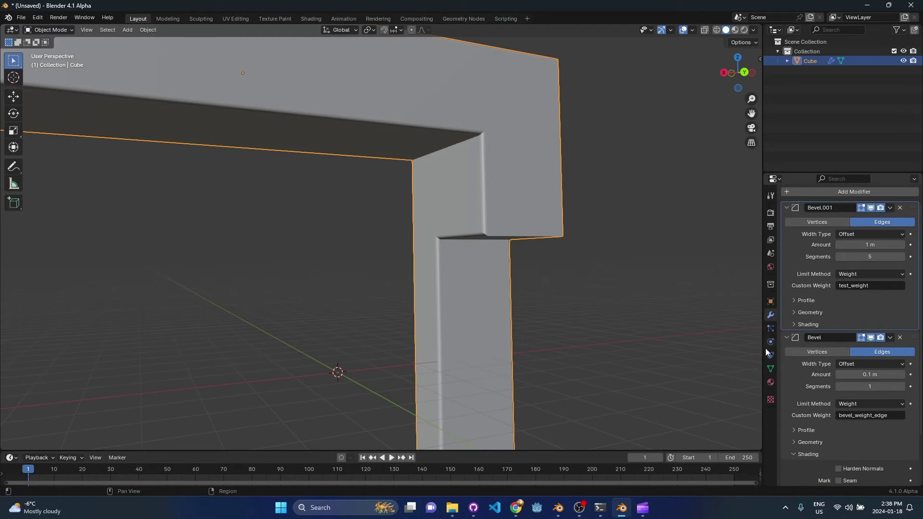
Add a mesh attribute named test_weight with the Edge domain and Float data type
{"action": "left_click", "coordinate": [769, 368]}
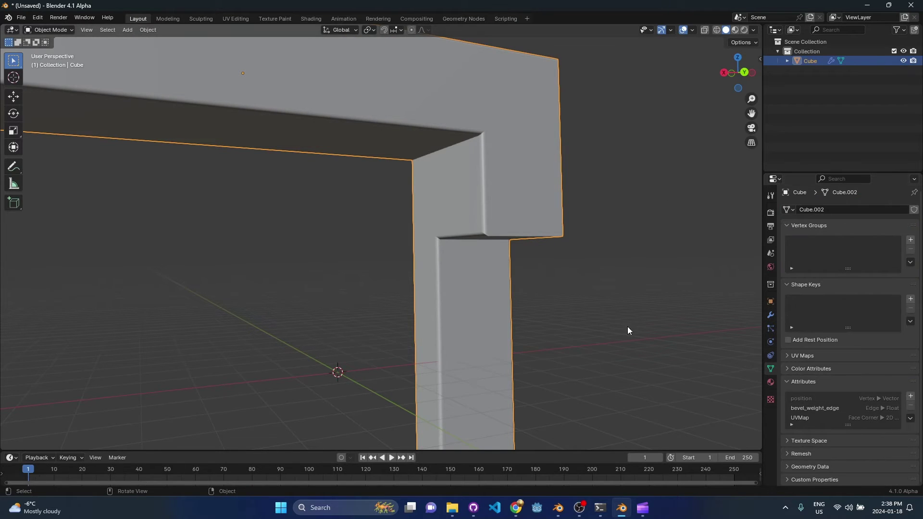
{"action": "middle_click_drag", "start_coordinate": [628, 329], "coordinate": [538, 238]}
{"action": "left_click", "coordinate": [910, 396]}
{"action": "left_click", "coordinate": [866, 428]}
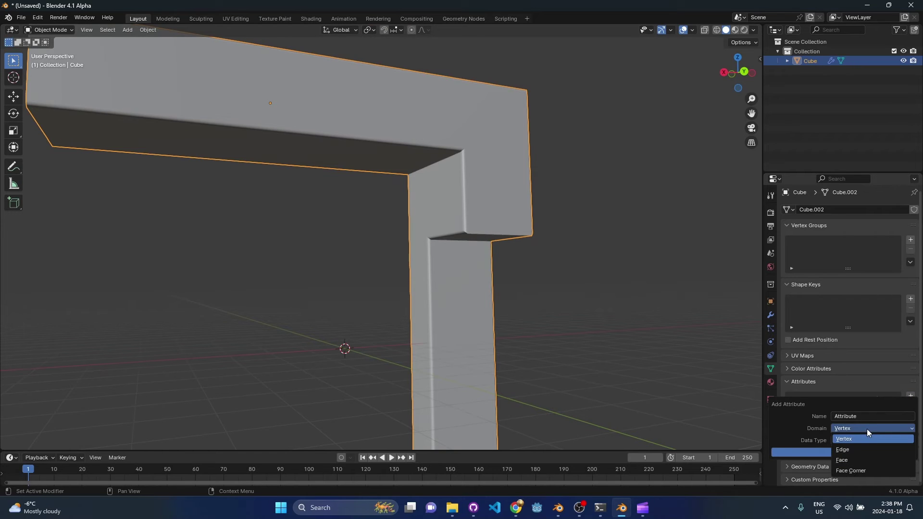
{"action": "left_click", "coordinate": [867, 439]}
{"action": "left_click", "coordinate": [868, 416]}
{"action": "type", "text": "test_weight"}
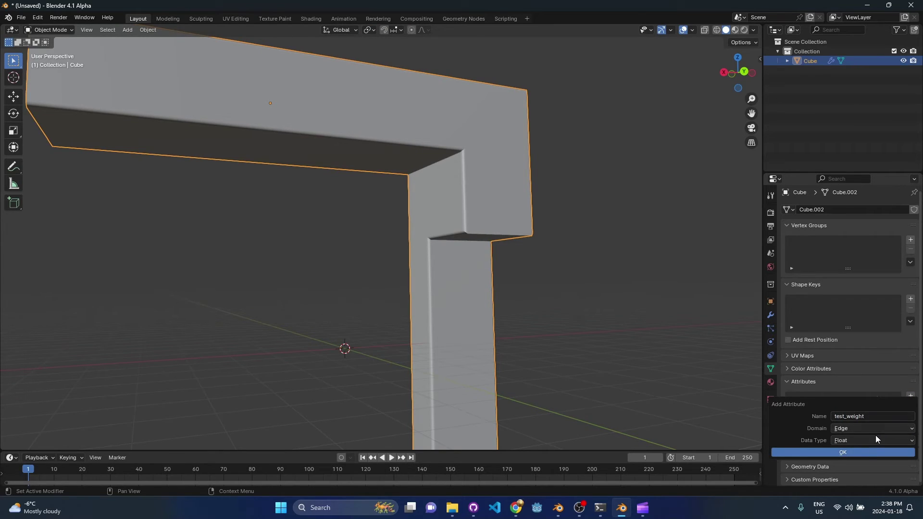
{"action": "left_click", "coordinate": [866, 452]}
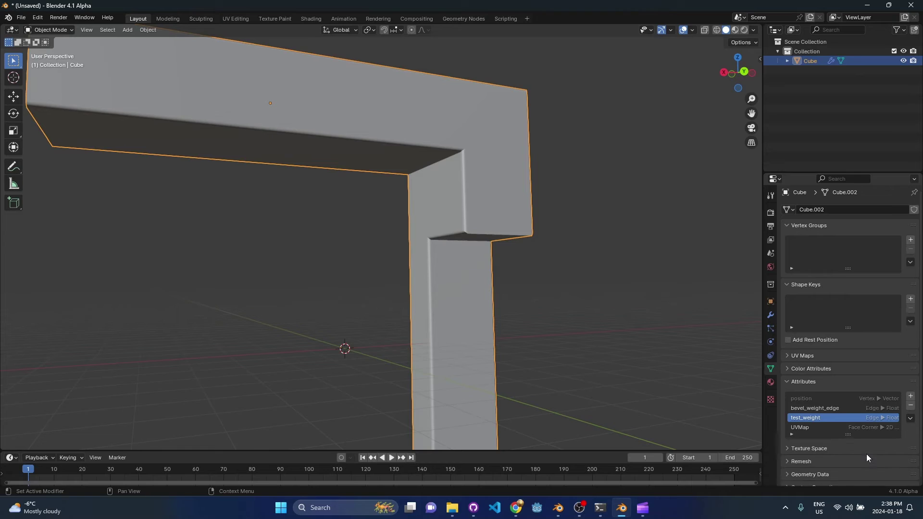
In Edit Mode, make test_weight the active attribute and set it to 1 on the selected lower edge of the corner block
{"action": "key", "text": "Tab"}
{"action": "scroll", "coordinate": [484, 199], "scroll_direction": "up", "scroll_amount": 2}
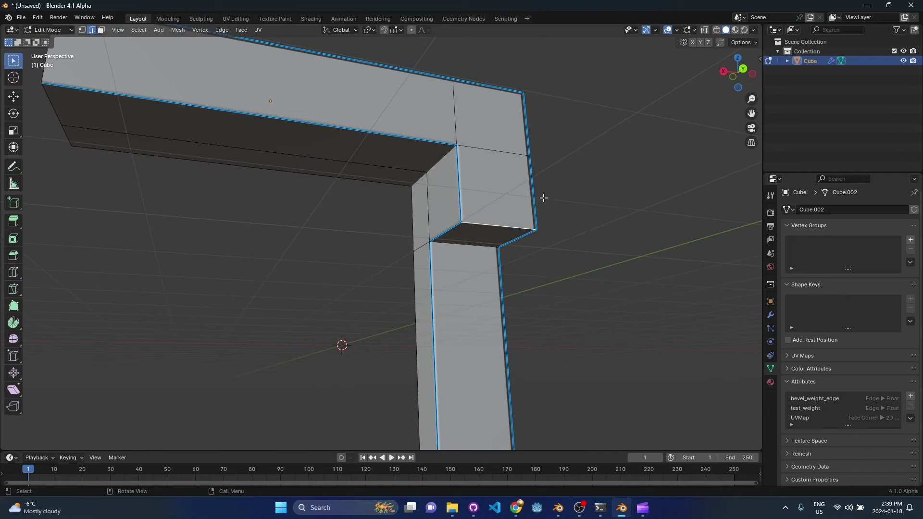
{"action": "scroll", "coordinate": [541, 200], "scroll_direction": "up", "scroll_amount": 3}
{"action": "scroll", "coordinate": [501, 201], "scroll_direction": "down", "scroll_amount": 1}
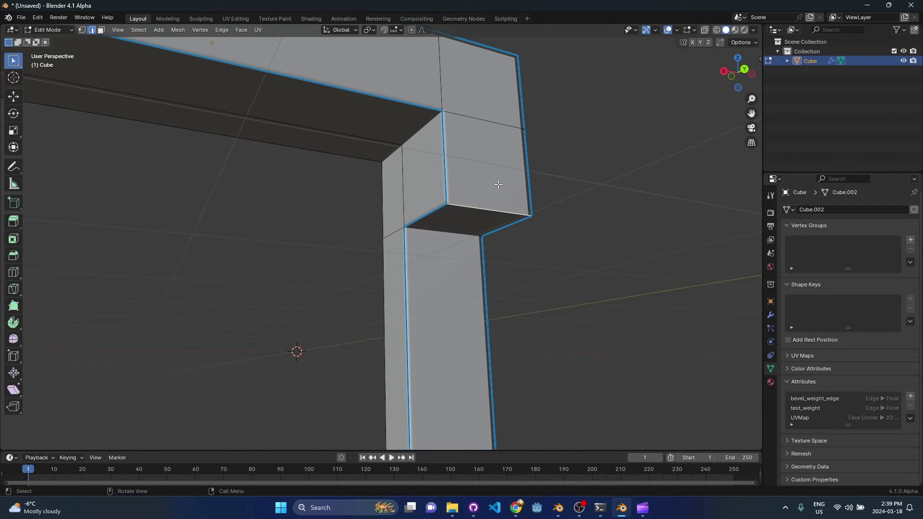
{"action": "key", "text": "F3"}
{"action": "type", "text": "set att"}
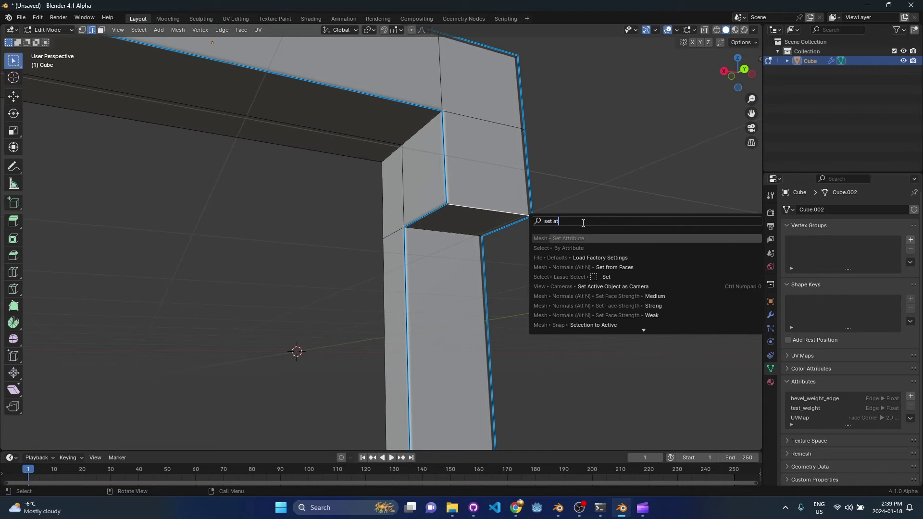
{"action": "left_click", "coordinate": [817, 408]}
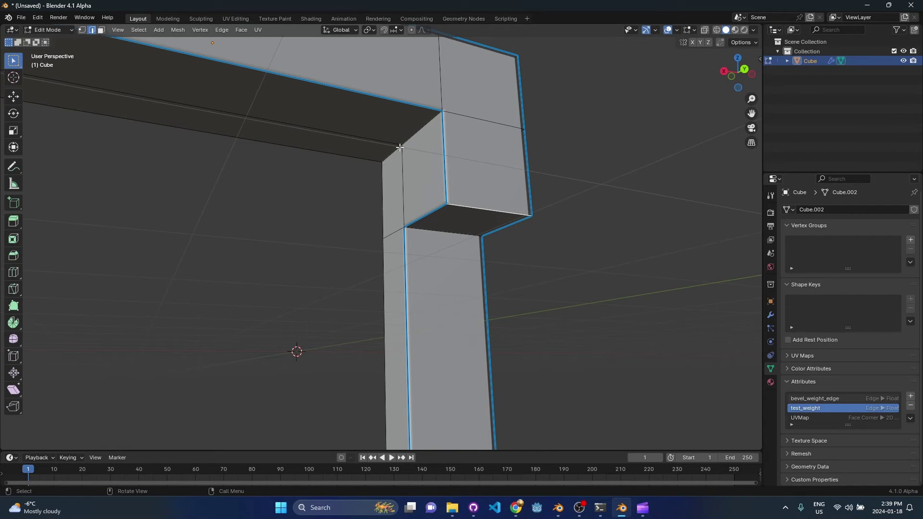
{"action": "key", "text": "F3"}
{"action": "type", "text": "set att"}
{"action": "key", "text": "Return"}
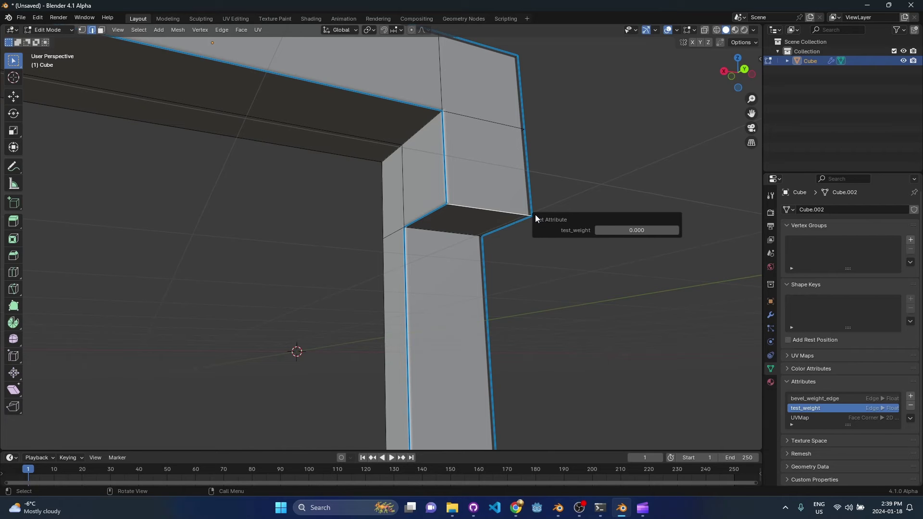
{"action": "left_click", "coordinate": [636, 230]}
{"action": "type", "text": "1"}
{"action": "key", "text": "Return"}
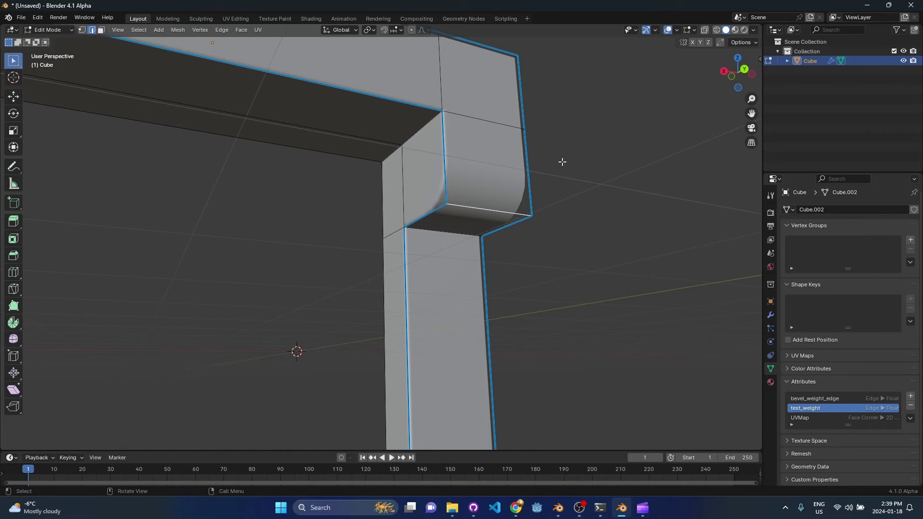
Return to Object Mode and collapse the two Bevel modifiers' settings, inspecting the rounded corner block
{"action": "key", "text": "Tab"}
{"action": "middle_click_drag", "start_coordinate": [562, 162], "coordinate": [503, 161]}
{"action": "left_click", "coordinate": [770, 315]}
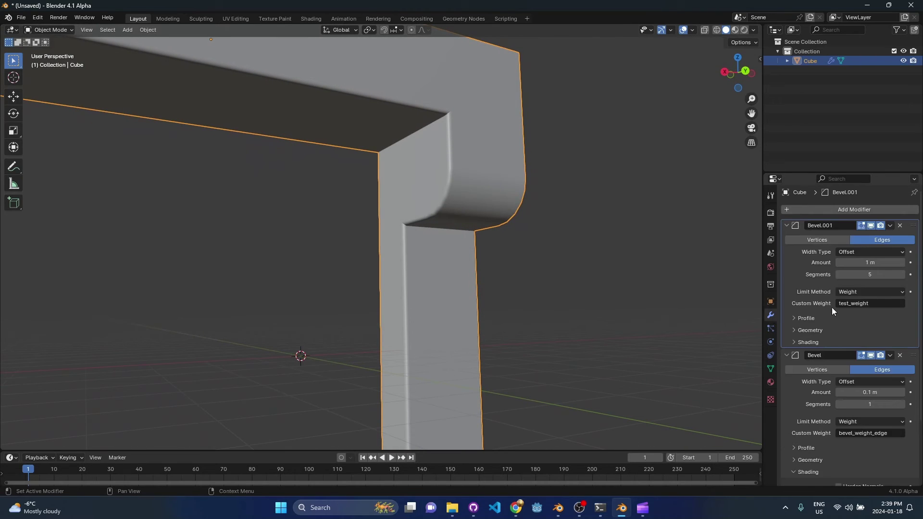
{"action": "left_click", "coordinate": [782, 225]}
{"action": "left_click", "coordinate": [787, 241]}
{"action": "middle_click_drag", "start_coordinate": [443, 229], "coordinate": [378, 217]}
Enter Edit Mode, add a third Bevel modifier to the Cube and place it between the two existing Bevels
{"action": "key", "text": "Tab"}
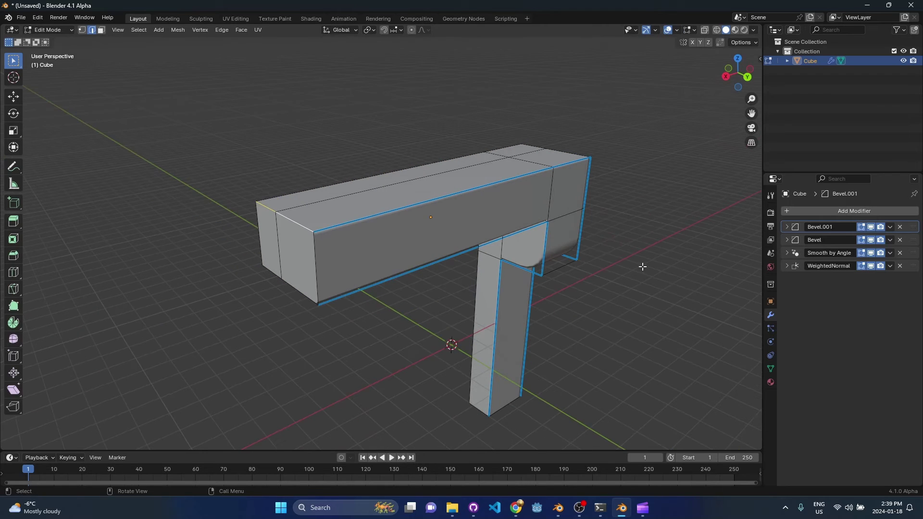
{"action": "left_click", "coordinate": [831, 214]}
{"action": "mouse_move", "coordinate": [832, 214]}
{"action": "left_click", "coordinate": [699, 224]}
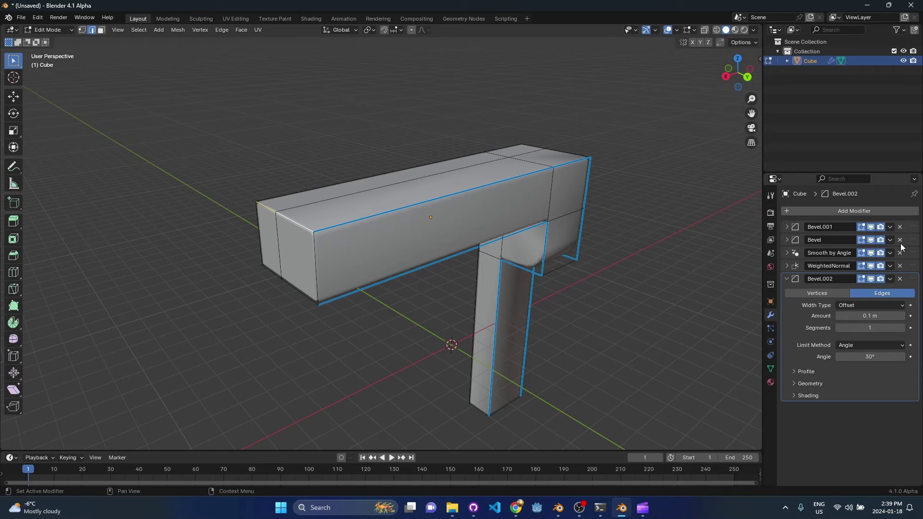
{"action": "left_click_drag", "start_coordinate": [913, 280], "coordinate": [913, 241]}
Limit the new Bevel modifier by Weight and set its custom weight to test2
{"action": "scroll", "coordinate": [350, 236], "scroll_direction": "up", "scroll_amount": 2}
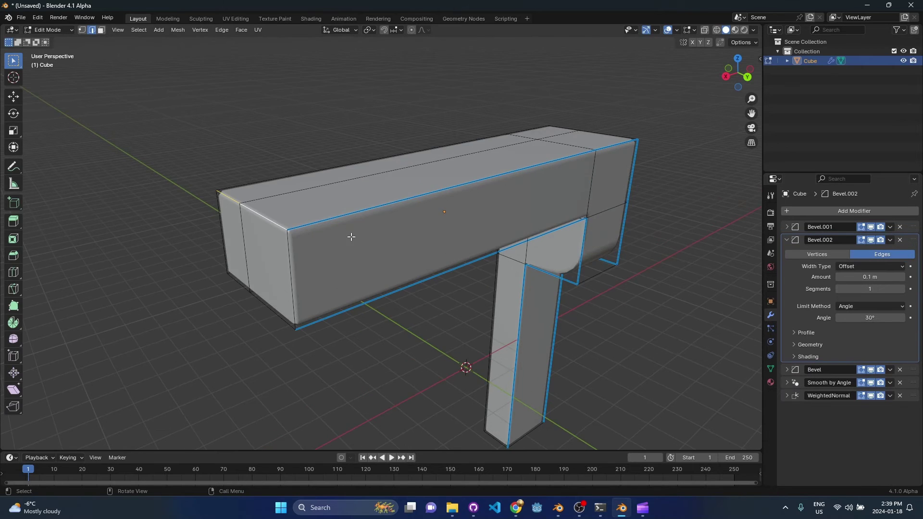
{"action": "middle_click_drag", "start_coordinate": [351, 237], "coordinate": [447, 251], "text": "shift"}
{"action": "left_click", "coordinate": [869, 306]}
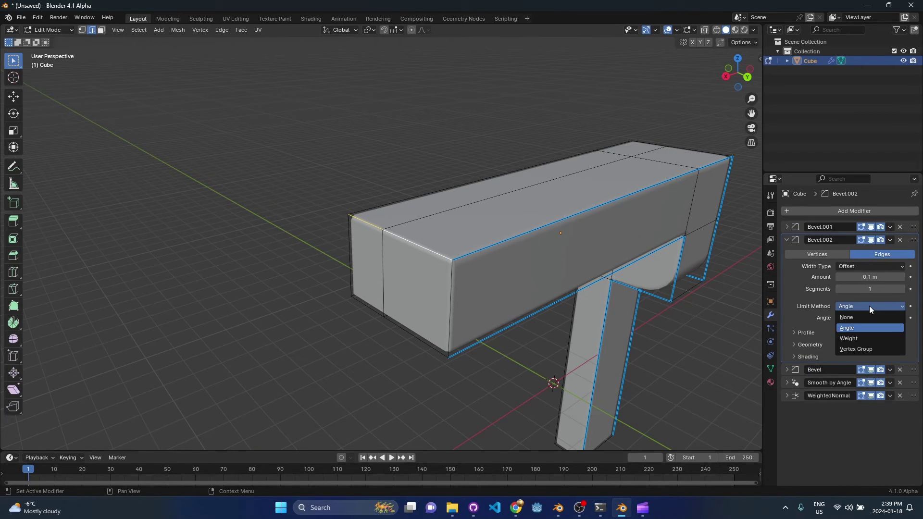
{"action": "left_click", "coordinate": [869, 340]}
{"action": "key", "text": "Return"}
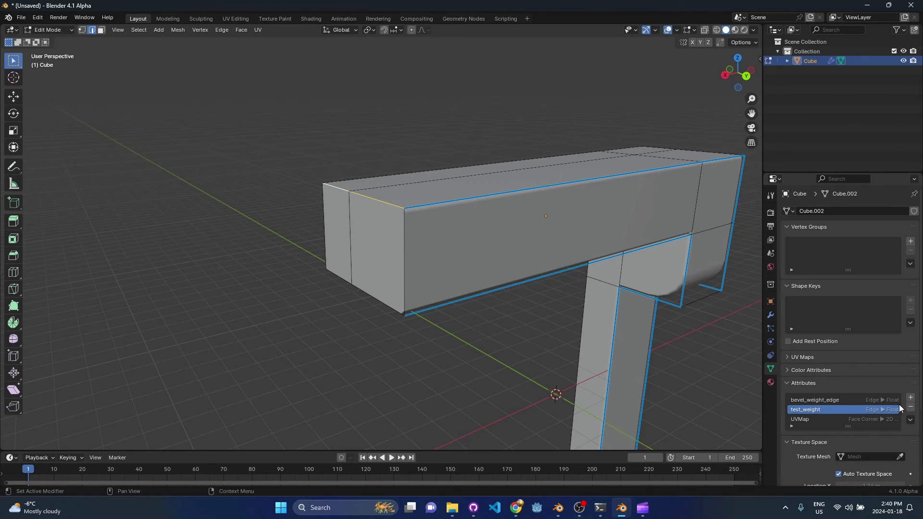
Add a mesh attribute named test2 with the Edge domain and Float data type
{"action": "left_click", "coordinate": [910, 398]}
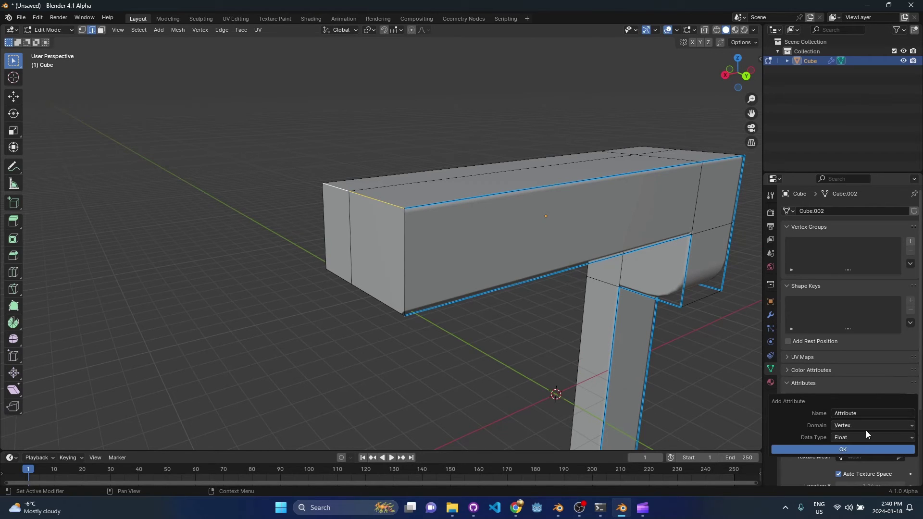
{"action": "left_click", "coordinate": [863, 428]}
{"action": "left_click", "coordinate": [863, 435]}
{"action": "left_click", "coordinate": [867, 413]}
{"action": "type", "text": "test2"}
{"action": "left_click", "coordinate": [856, 449]}
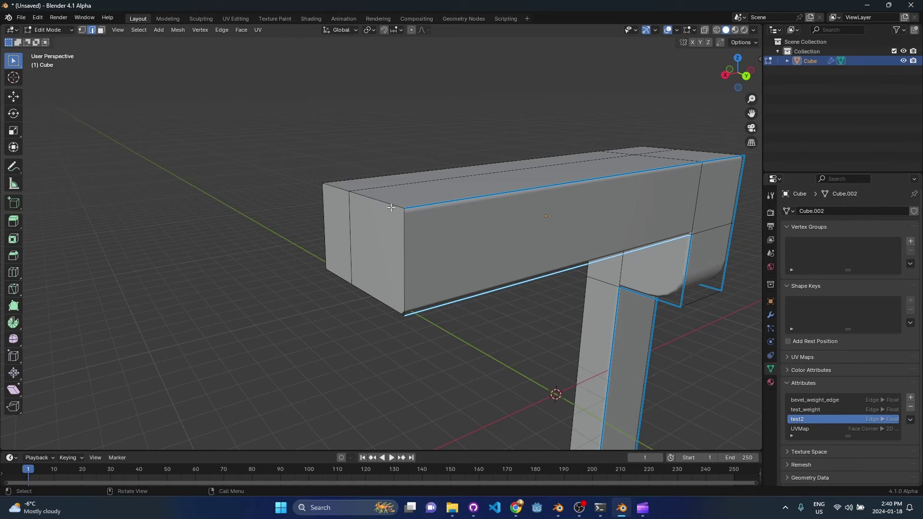
Review the Bevel.001 and Bevel.002 settings, leaving only Bevel.002 expanded
{"action": "left_click", "coordinate": [770, 316]}
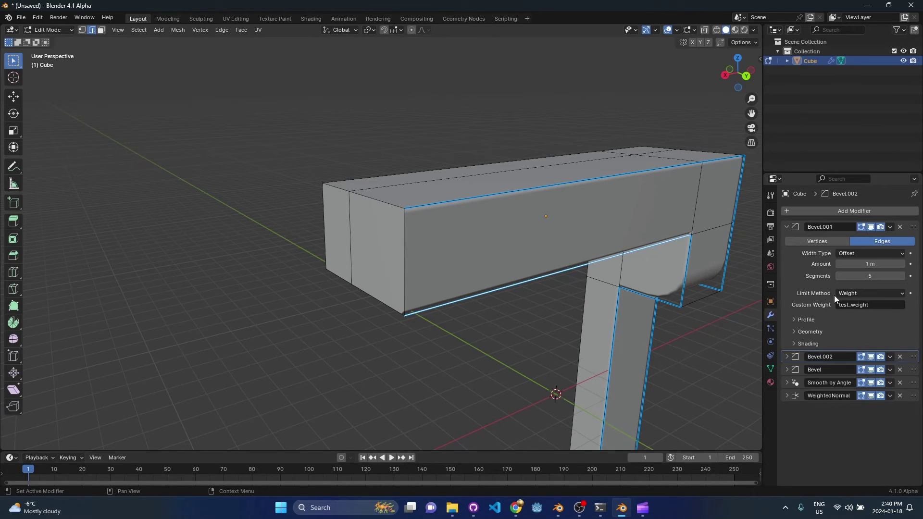
{"action": "left_click", "coordinate": [786, 357]}
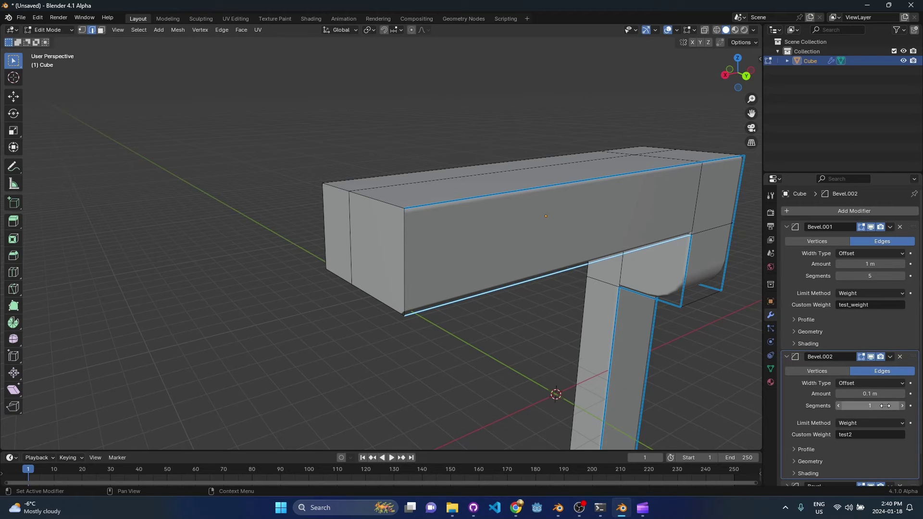
{"action": "left_click", "coordinate": [786, 226]}
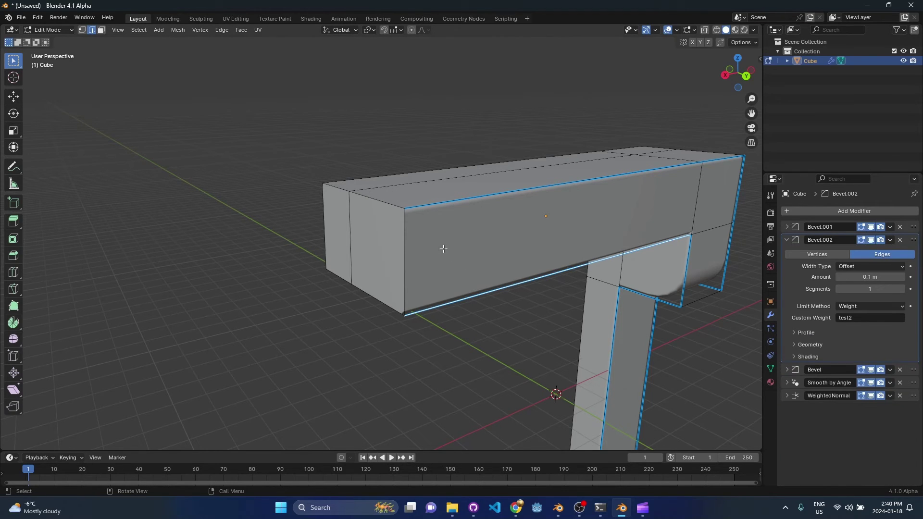
Select the two upper edges at the beam's free end and set their test2 attribute to 1
{"action": "left_click", "coordinate": [370, 198]}
{"action": "left_click", "coordinate": [335, 188], "text": "shift"}
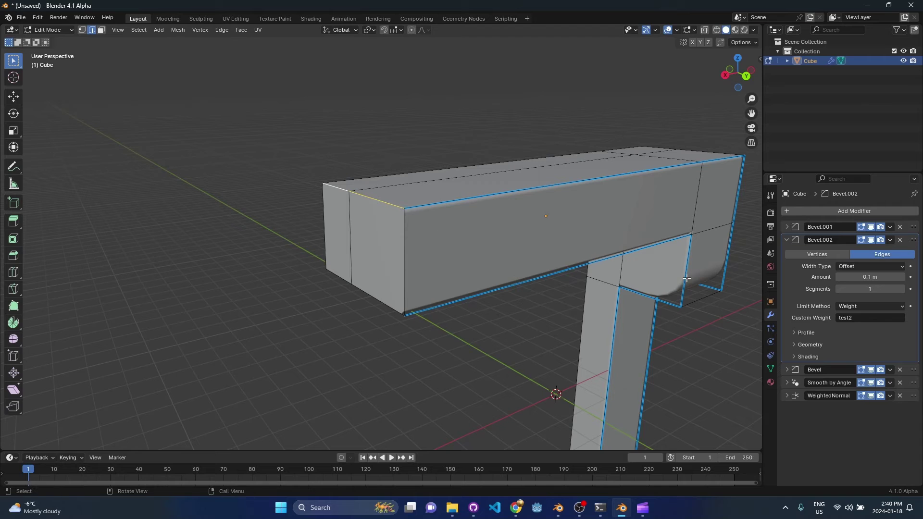
{"action": "left_click", "coordinate": [770, 368]}
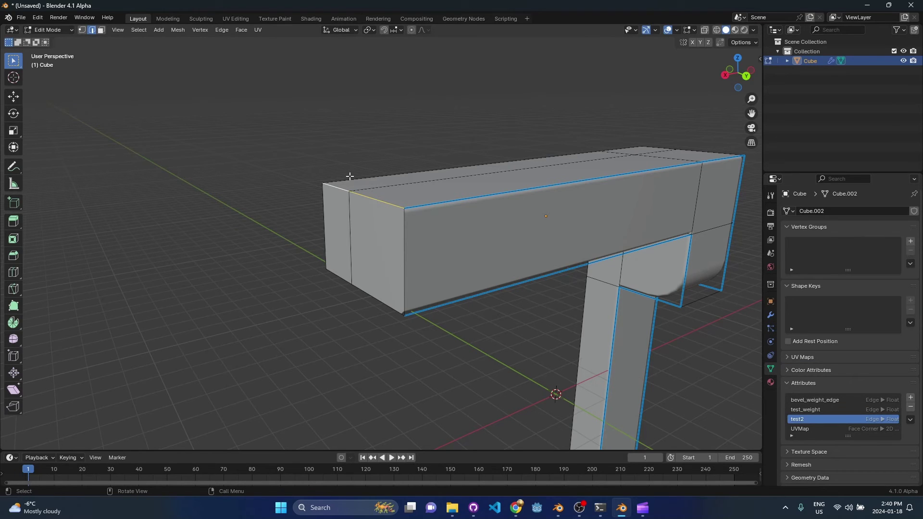
{"action": "key", "text": "F3"}
{"action": "type", "text": "set att"}
{"action": "key", "text": "Return"}
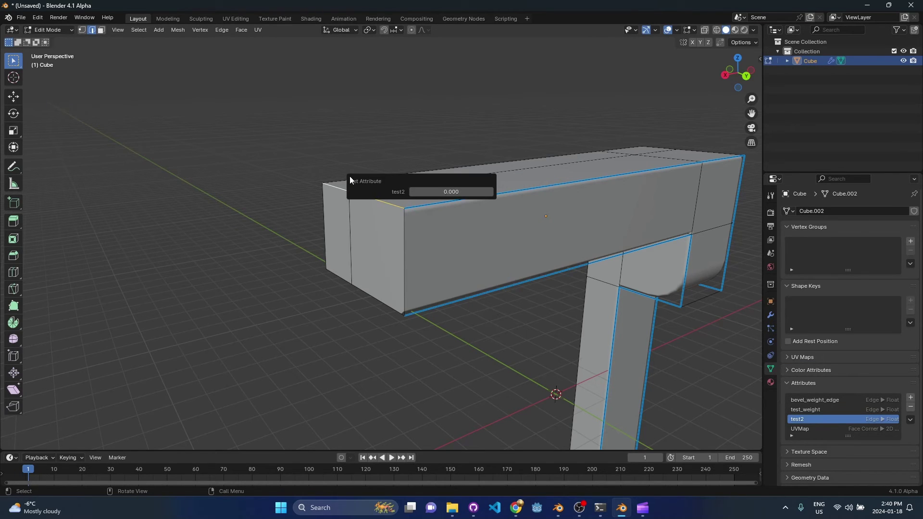
{"action": "left_click", "coordinate": [434, 192]}
{"action": "type", "text": "1"}
{"action": "key", "text": "Return"}
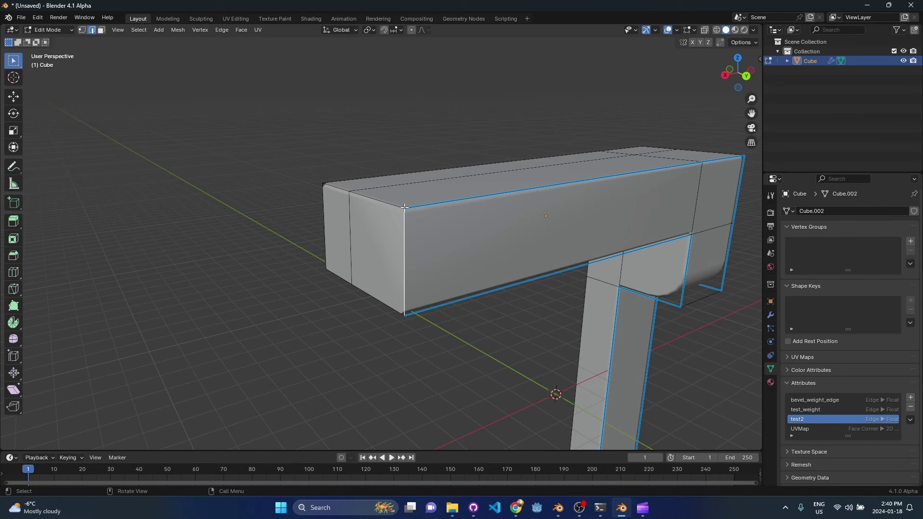
Return to Object Mode and set Bevel.002 to an amount of about 0.38 m with 2 segments
{"action": "key", "text": "Tab"}
{"action": "left_click", "coordinate": [769, 314]}
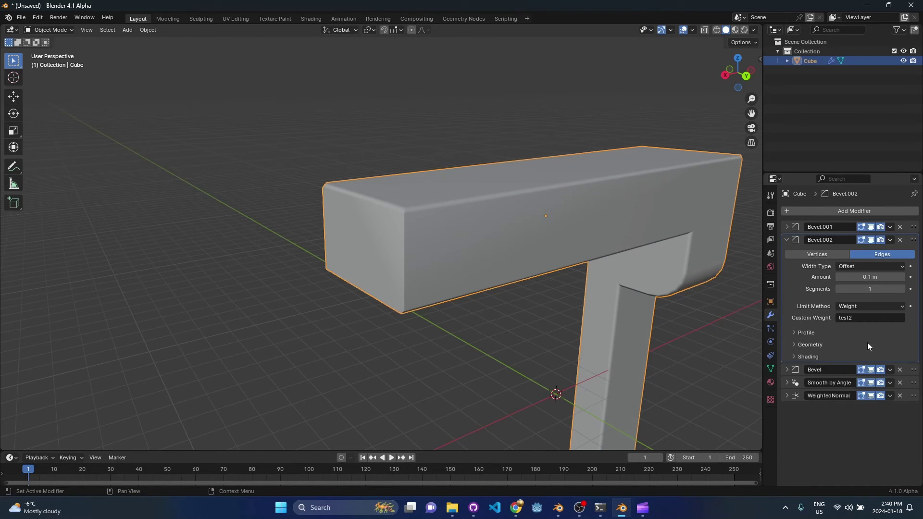
{"action": "left_click_drag", "start_coordinate": [872, 278], "coordinate": [893, 278]}
{"action": "left_click", "coordinate": [902, 288]}
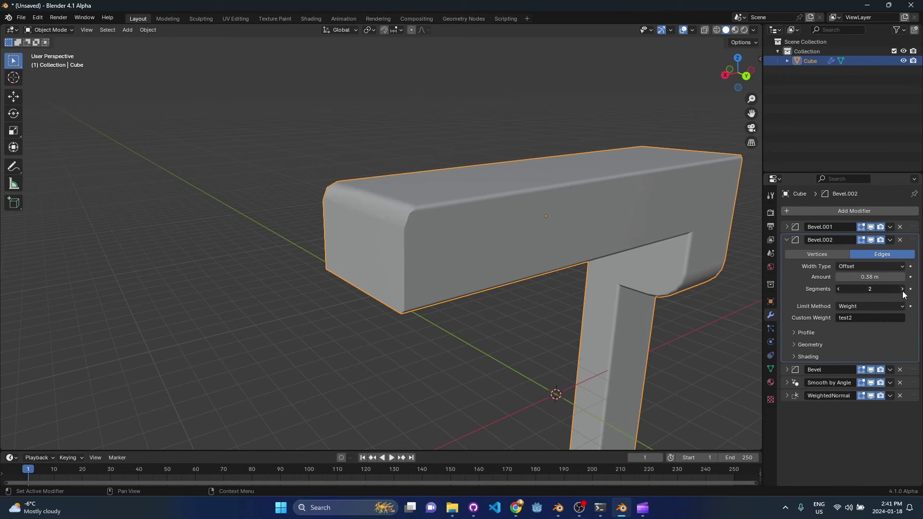
{"action": "left_click", "coordinate": [902, 289]}
{"action": "left_click", "coordinate": [839, 289]}
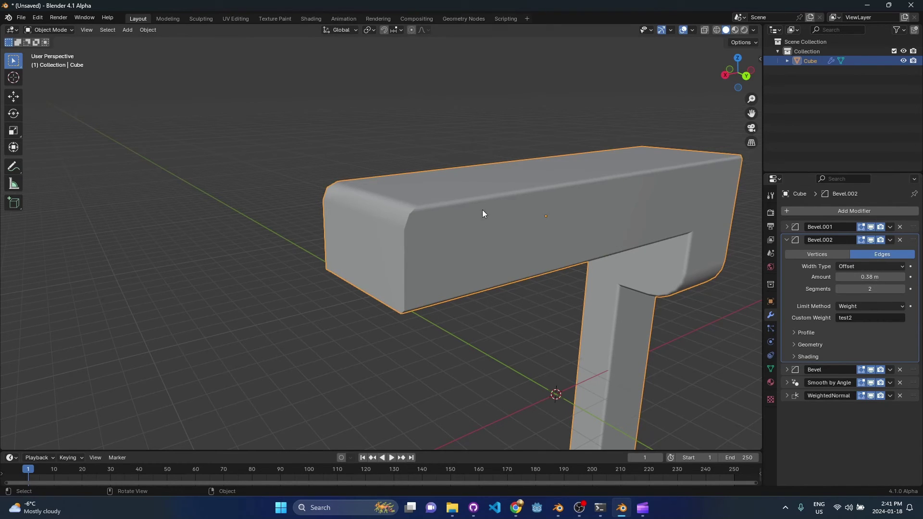
Reduce the Bevel.002 amount to about 0.27 m, checking the beam end's rounded edge
{"action": "middle_click_drag", "start_coordinate": [469, 236], "coordinate": [452, 234], "text": "ctrl"}
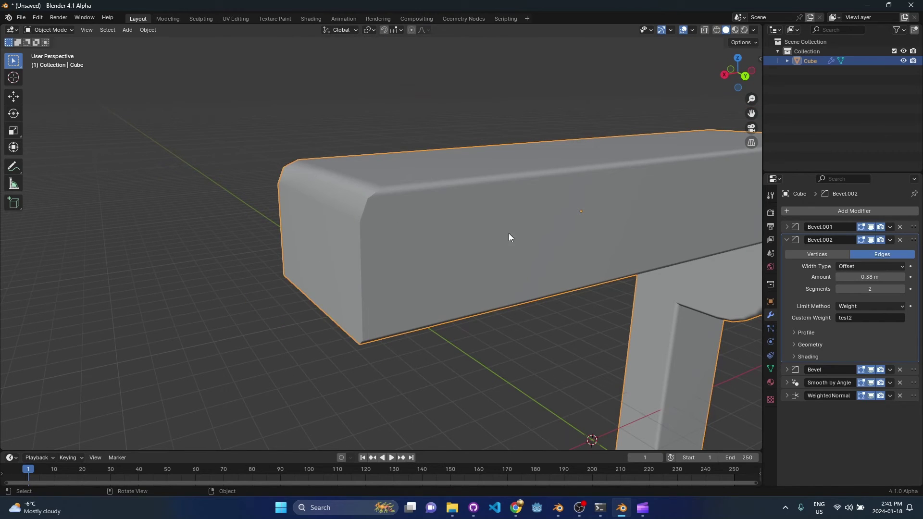
{"action": "mouse_move", "coordinate": [887, 278]}
{"action": "left_mouse_down"}
{"action": "mouse_move", "coordinate": [827, 278]}
{"action": "mouse_move", "coordinate": [869, 277]}
{"action": "left_mouse_up"}
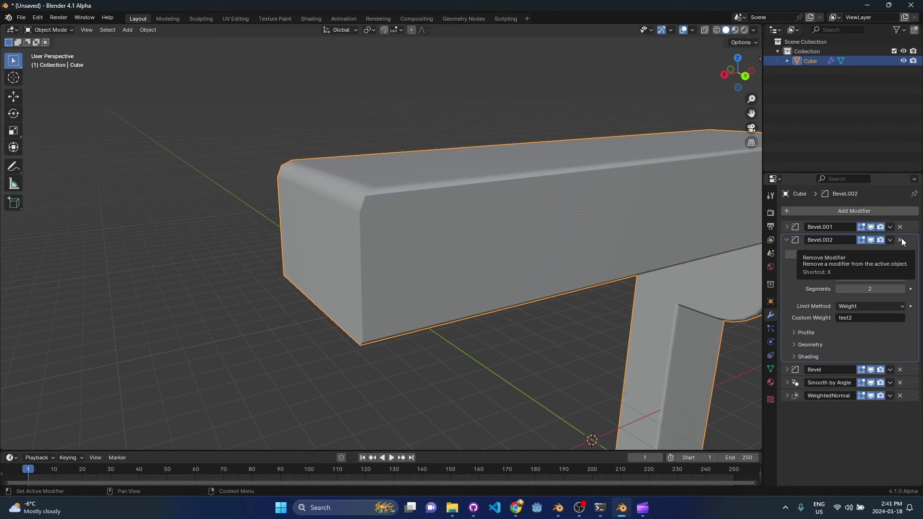
{"action": "scroll", "coordinate": [479, 201], "scroll_direction": "down", "scroll_amount": 2}
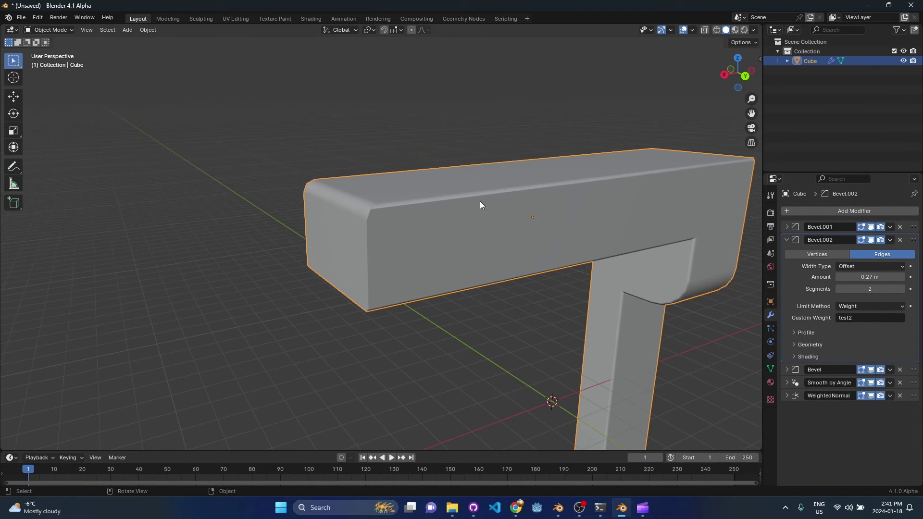
Remove the Bevel.002 modifier from the cube
{"action": "left_click", "coordinate": [900, 244]}
{"action": "scroll", "coordinate": [549, 222], "scroll_direction": "down", "scroll_amount": 3}
{"action": "middle_click_drag", "start_coordinate": [546, 221], "coordinate": [521, 191]}
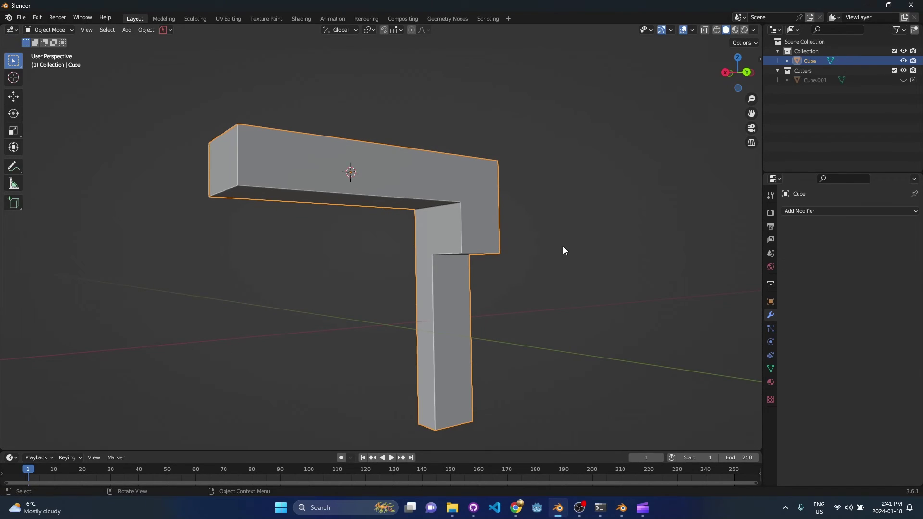
In Blender 3.6.1, select the outlining edges of the L-shaped beam in Edit Mode, assign an edge bevel weight, and return to Object Mode
{"action": "middle_click_drag", "start_coordinate": [541, 244], "coordinate": [566, 279]}
{"action": "scroll", "coordinate": [535, 247], "scroll_direction": "up", "scroll_amount": 2}
{"action": "key", "text": "Tab"}
{"action": "left_click", "coordinate": [509, 286]}
{"action": "left_click", "coordinate": [561, 291], "text": "shift"}
{"action": "left_click", "coordinate": [554, 225], "text": "shift"}
{"action": "middle_click_drag", "start_coordinate": [553, 225], "coordinate": [539, 247]}
{"action": "key", "text": "ctrl+e"}
{"action": "left_click", "coordinate": [539, 244]}
{"action": "key", "text": "Tab"}
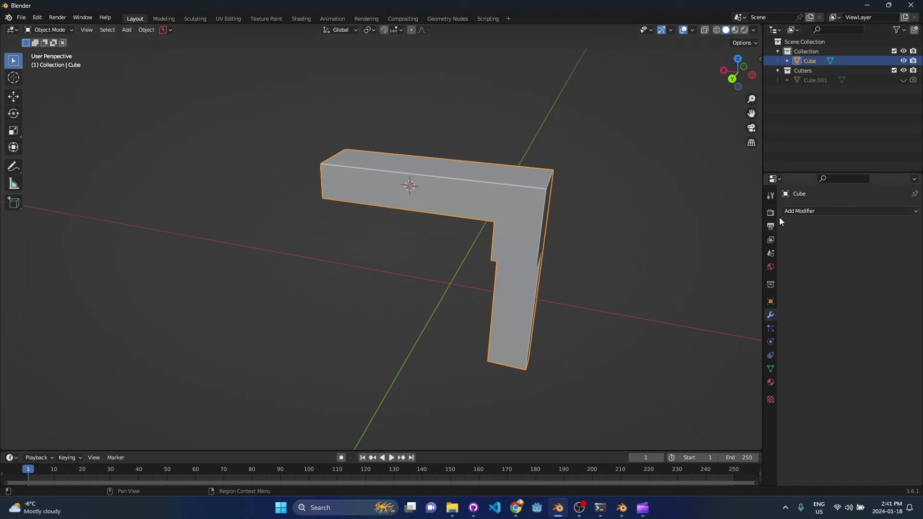
Add a Bevel modifier to the beam and set its limit method to Weight
{"action": "left_click", "coordinate": [816, 206]}
{"action": "left_click", "coordinate": [740, 248]}
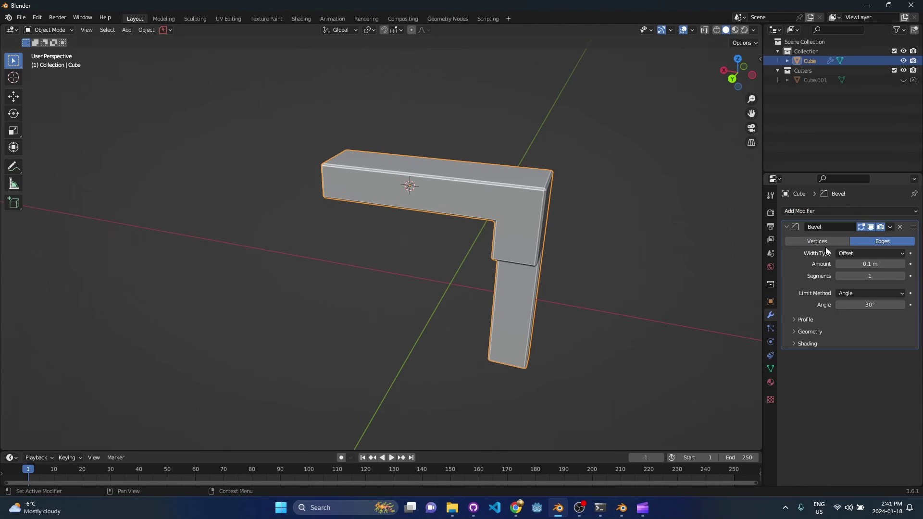
{"action": "left_click", "coordinate": [857, 293]}
{"action": "left_click", "coordinate": [863, 325]}
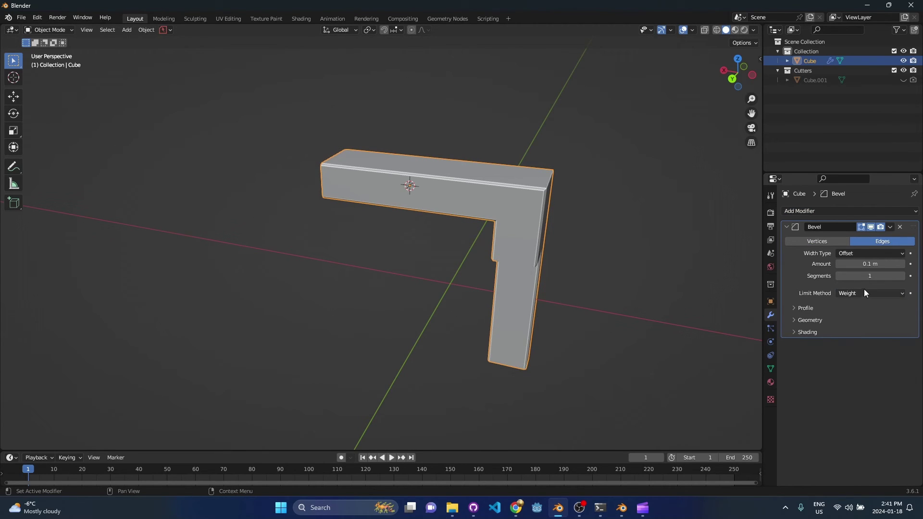
Shade the beam smooth with Auto Smooth at 50.2° and enable Harden Normals on the Bevel modifier
{"action": "middle_click_drag", "start_coordinate": [594, 233], "coordinate": [484, 192]}
{"action": "right_click", "coordinate": [484, 193]}
{"action": "left_click", "coordinate": [484, 192]}
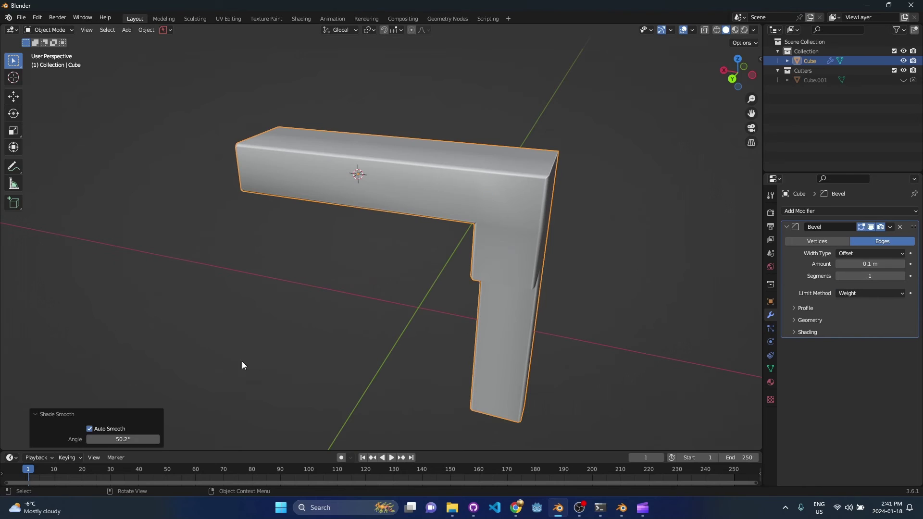
{"action": "left_click", "coordinate": [807, 331]}
{"action": "left_click", "coordinate": [875, 348]}
Bevel the lower outer edge of the block at the beam's corner about 1.31 m wide with several segments, ending in Object Mode
{"action": "scroll", "coordinate": [537, 198], "scroll_direction": "up", "scroll_amount": 5}
{"action": "mouse_move", "coordinate": [538, 198]}
{"action": "middle_mouse_down"}
{"action": "mouse_move", "coordinate": [567, 183]}
{"action": "mouse_move", "coordinate": [558, 238]}
{"action": "mouse_move", "coordinate": [514, 252]}
{"action": "mouse_move", "coordinate": [560, 247]}
{"action": "mouse_move", "coordinate": [494, 215]}
{"action": "mouse_move", "coordinate": [541, 217]}
{"action": "mouse_move", "coordinate": [519, 216]}
{"action": "middle_mouse_up"}
{"action": "scroll", "coordinate": [566, 183], "scroll_direction": "down", "scroll_amount": 3}
{"action": "key", "text": "Tab"}
{"action": "key", "text": "Tab"}
{"action": "key", "text": "Tab"}
{"action": "key", "text": "ctrl+b"}
{"action": "scroll", "coordinate": [569, 216], "scroll_direction": "up", "scroll_amount": 4}
{"action": "scroll", "coordinate": [569, 216], "scroll_direction": "down", "scroll_amount": 6}
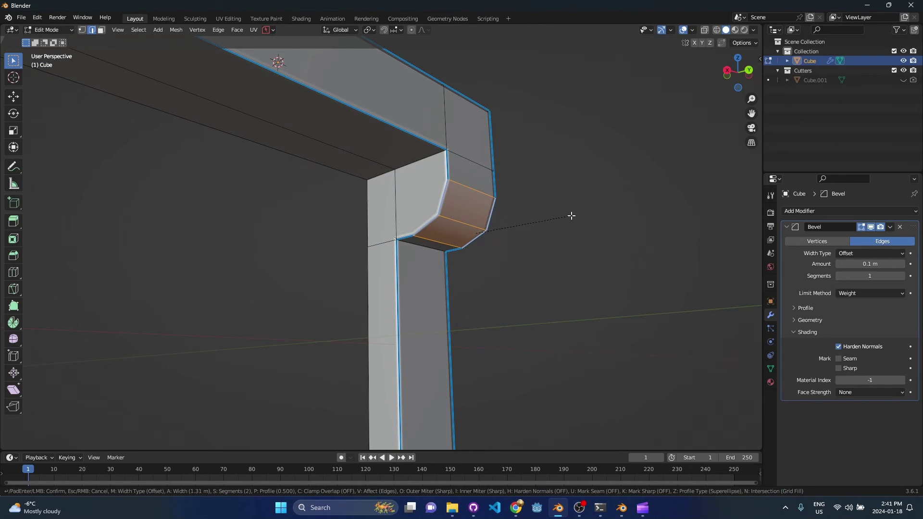
{"action": "scroll", "coordinate": [570, 216], "scroll_direction": "up", "scroll_amount": 6}
{"action": "scroll", "coordinate": [570, 216], "scroll_direction": "down", "scroll_amount": 1}
{"action": "left_click", "coordinate": [571, 216]}
{"action": "key", "text": "Tab"}
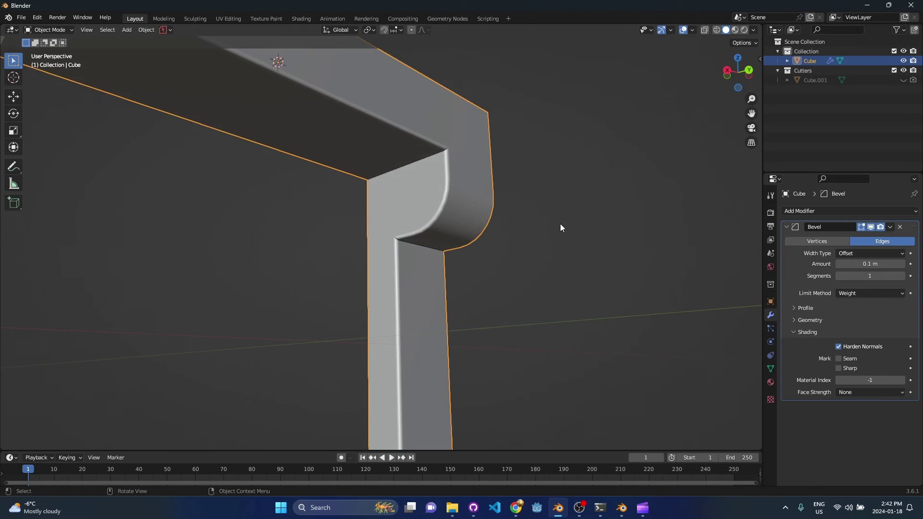
Switch to the Blender 4.1 build, examine the beam's rounded corner, and expand the Bevel and Bevel.001 modifier settings
{"action": "middle_click_drag", "start_coordinate": [561, 224], "coordinate": [469, 207]}
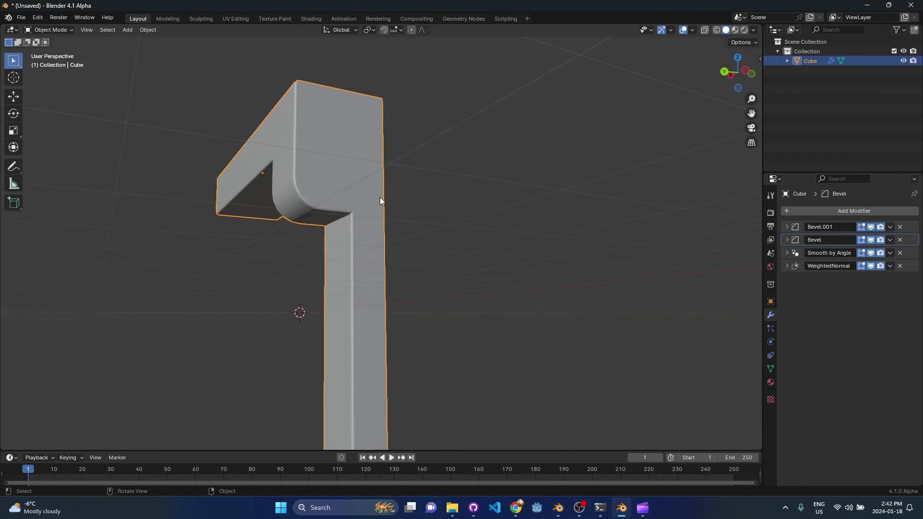
{"action": "scroll", "coordinate": [380, 200], "scroll_direction": "up", "scroll_amount": 4}
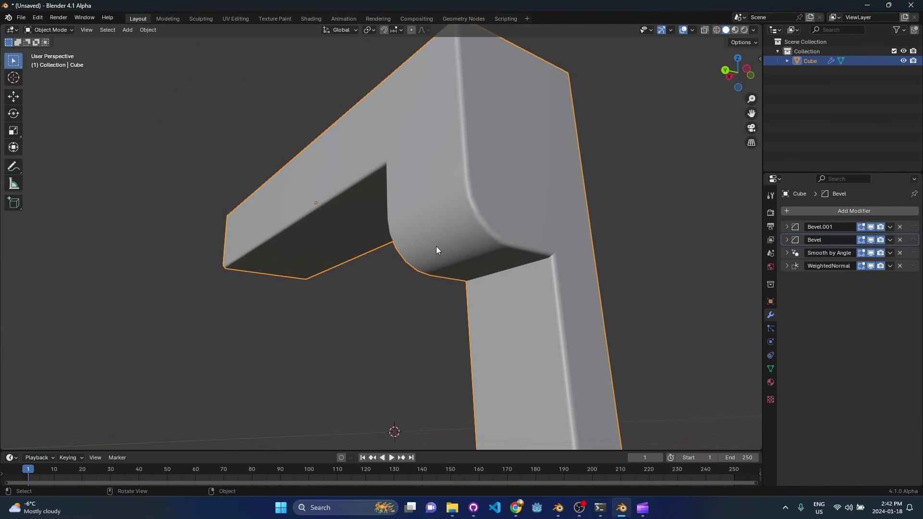
{"action": "left_click", "coordinate": [787, 240]}
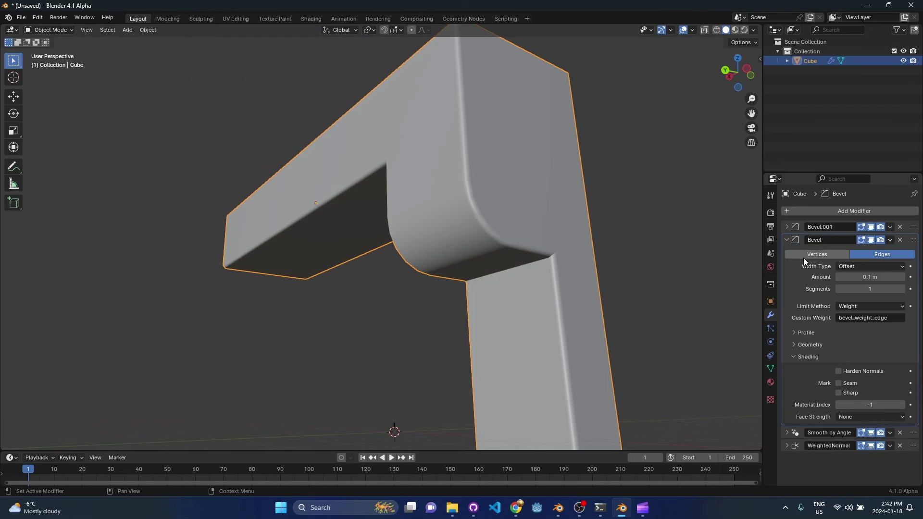
{"action": "left_click", "coordinate": [787, 227]}
{"action": "type", "text": "10"}
{"action": "key", "text": "Return"}
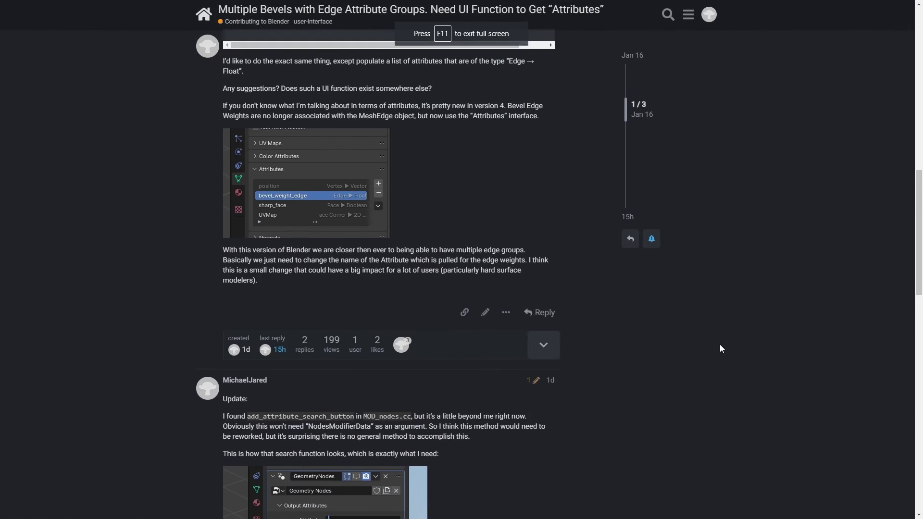
Read through the developer forum thread on multiple bevels with edge attribute groups, including its code, screenshots and update posts
{"action": "scroll", "coordinate": [707, 333], "scroll_direction": "up", "scroll_amount": 10}
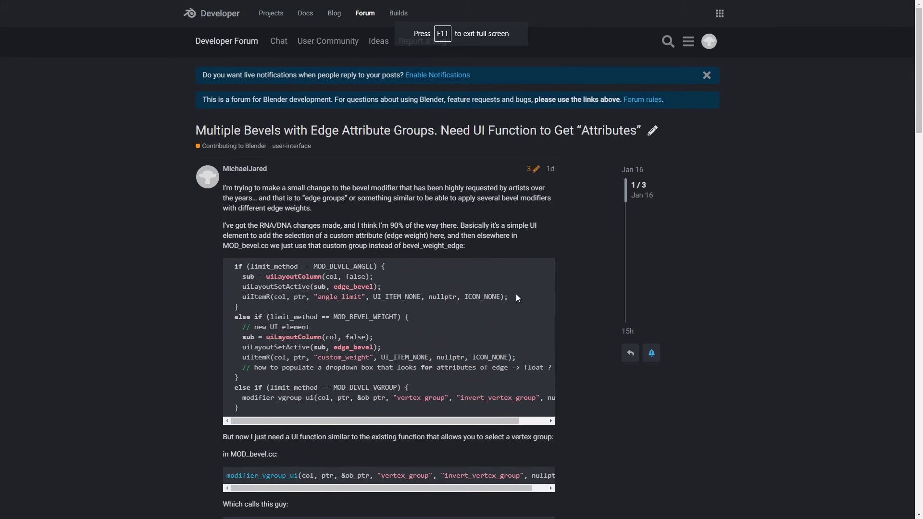
{"action": "scroll", "coordinate": [482, 274], "scroll_direction": "down", "scroll_amount": 1}
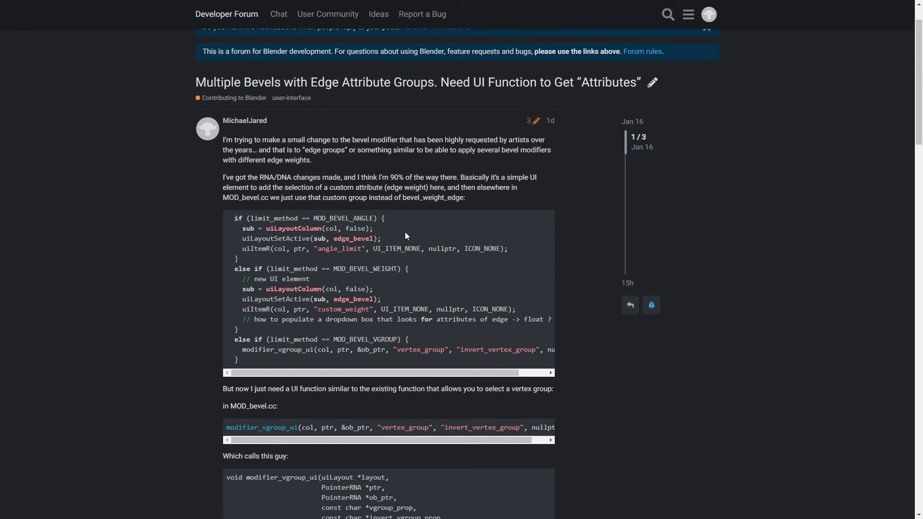
{"action": "scroll", "coordinate": [406, 234], "scroll_direction": "down", "scroll_amount": 1}
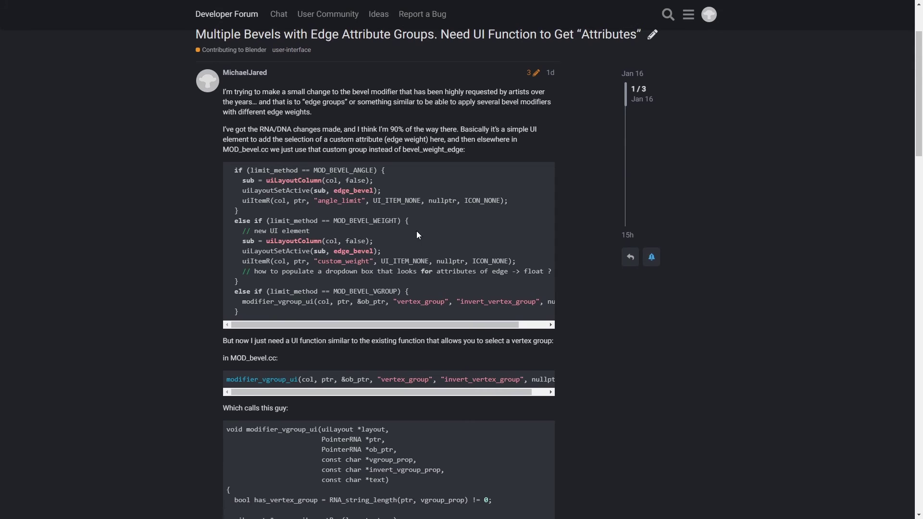
{"action": "scroll", "coordinate": [415, 233], "scroll_direction": "down", "scroll_amount": 1}
{"action": "scroll", "coordinate": [527, 257], "scroll_direction": "down", "scroll_amount": 8}
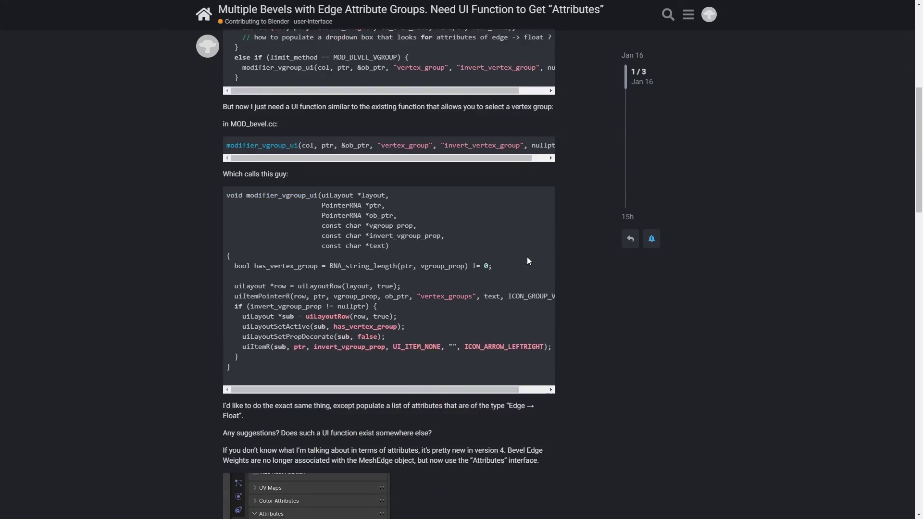
{"action": "scroll", "coordinate": [344, 327], "scroll_direction": "down", "scroll_amount": 3}
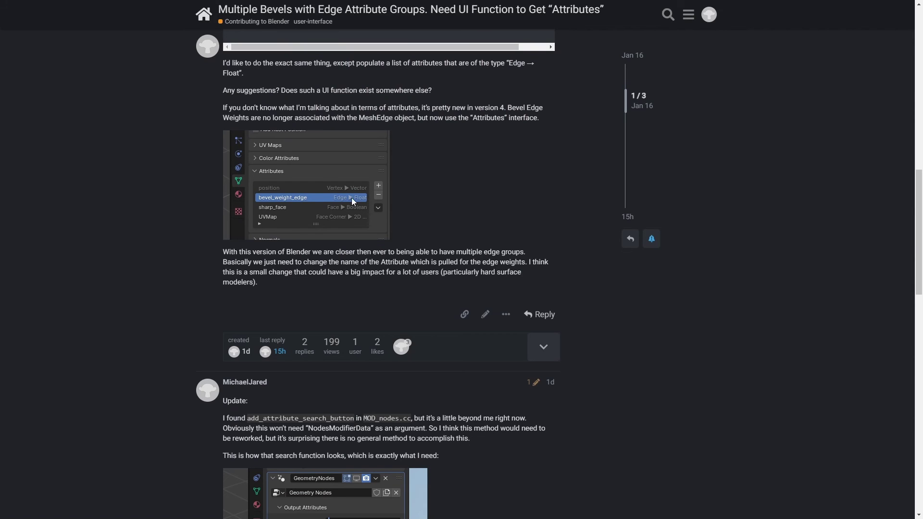
{"action": "scroll", "coordinate": [406, 201], "scroll_direction": "down", "scroll_amount": 5}
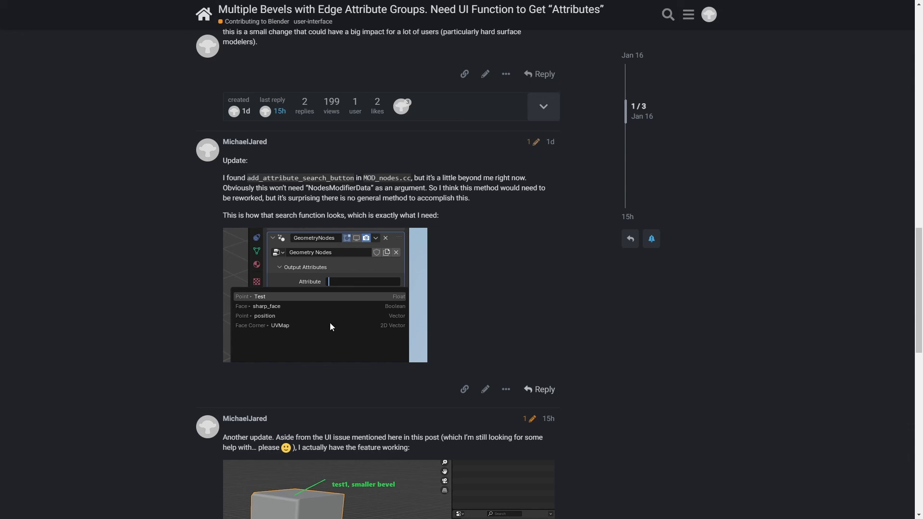
{"action": "scroll", "coordinate": [427, 337], "scroll_direction": "down", "scroll_amount": 5}
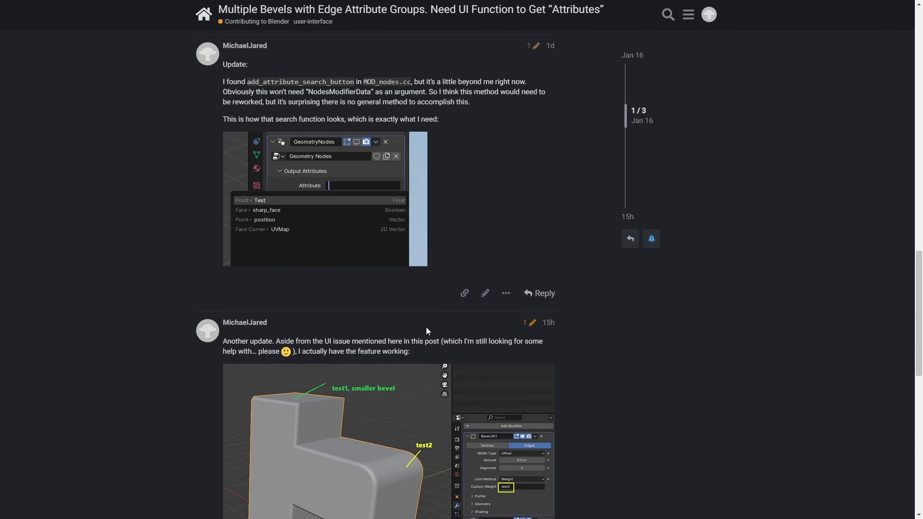
{"action": "scroll", "coordinate": [438, 329], "scroll_direction": "down", "scroll_amount": 2}
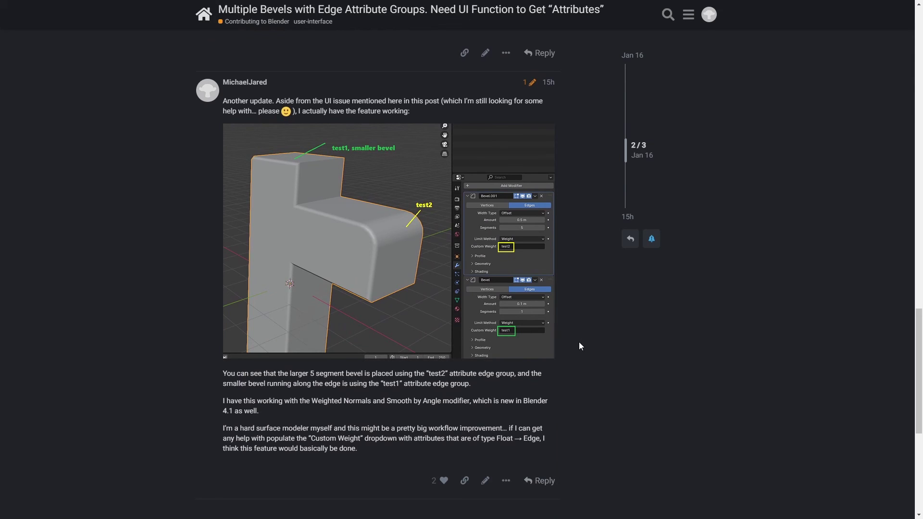
{"action": "scroll", "coordinate": [778, 351], "scroll_direction": "up", "scroll_amount": 4}
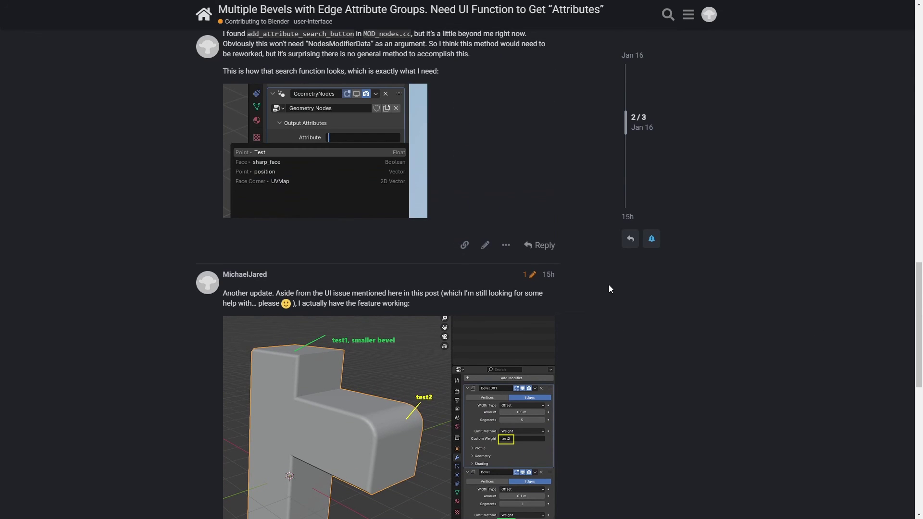
Switch back to the Blender 4.1 build and examine the beam with its two stacked bevels
{"action": "key", "text": "alt+Tab"}
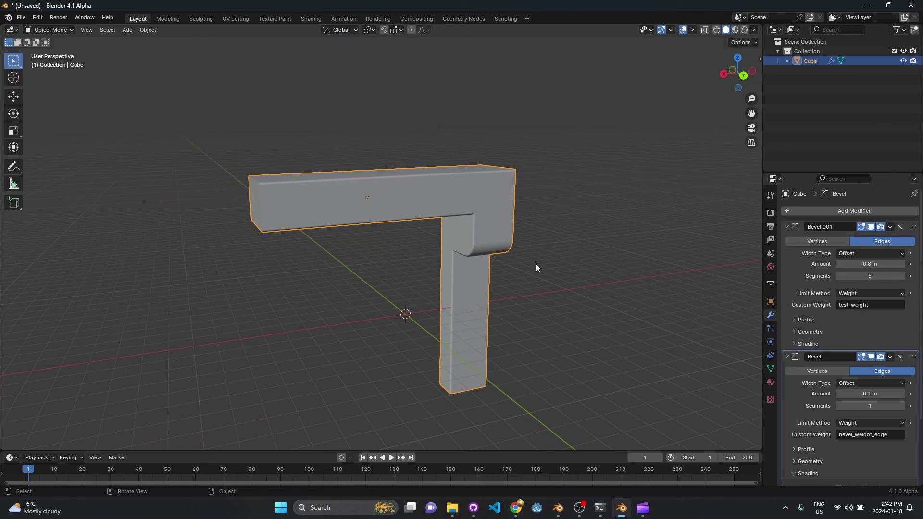
{"action": "middle_click_drag", "start_coordinate": [536, 267], "coordinate": [483, 248]}
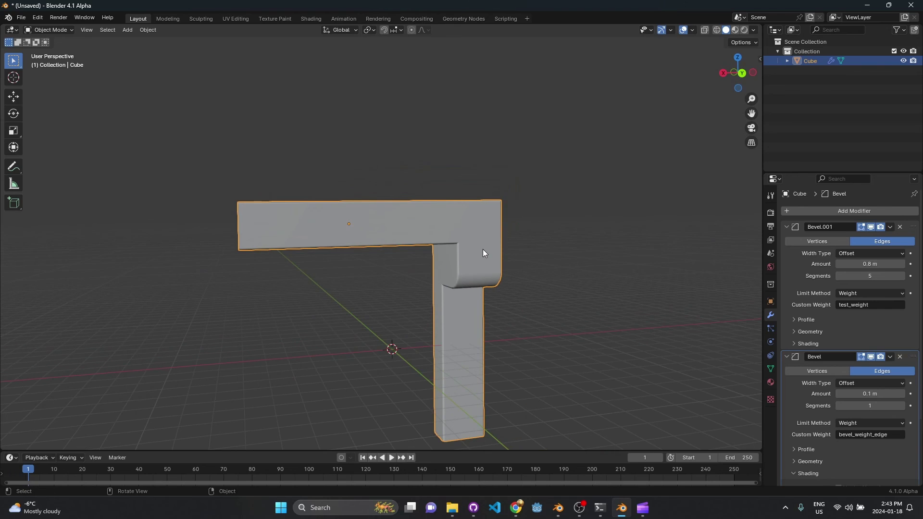